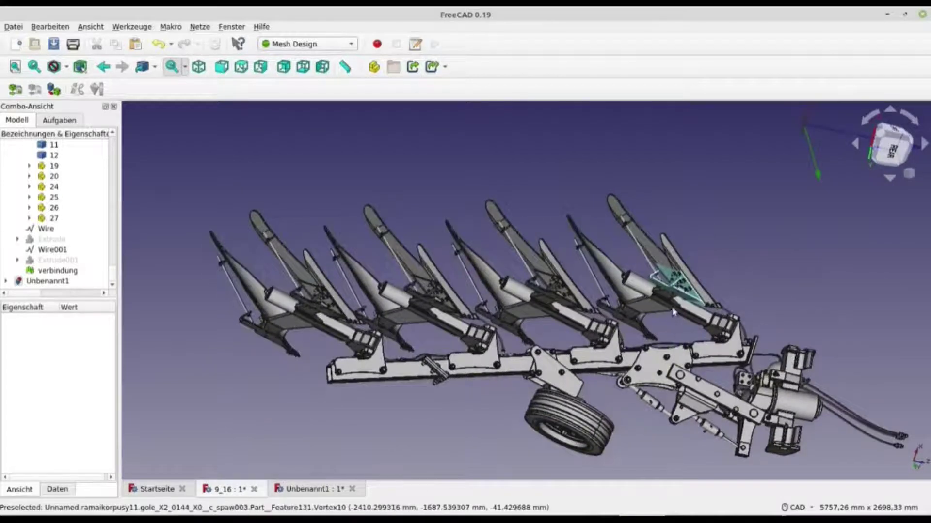
Step: Orbit and zoom in on the gusset area, then hide the verbindung bracket
middle_click_drag(679, 292, 605, 290)
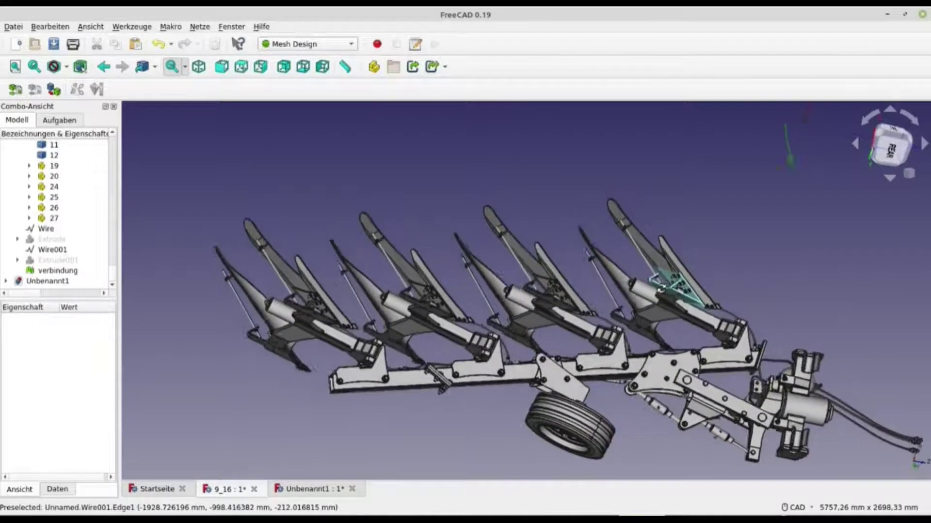
mouse_move(669, 286)
middle_mouse_down()
mouse_move(471, 345)
mouse_move(542, 331)
mouse_move(578, 273)
mouse_move(643, 297)
middle_mouse_up()
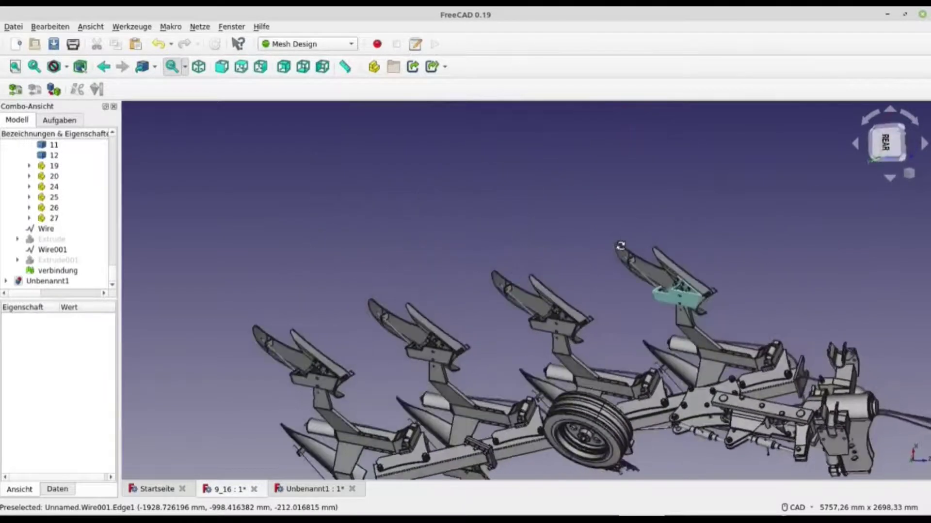
scroll(643, 297, "up", 2)
scroll(630, 301, "up", 2)
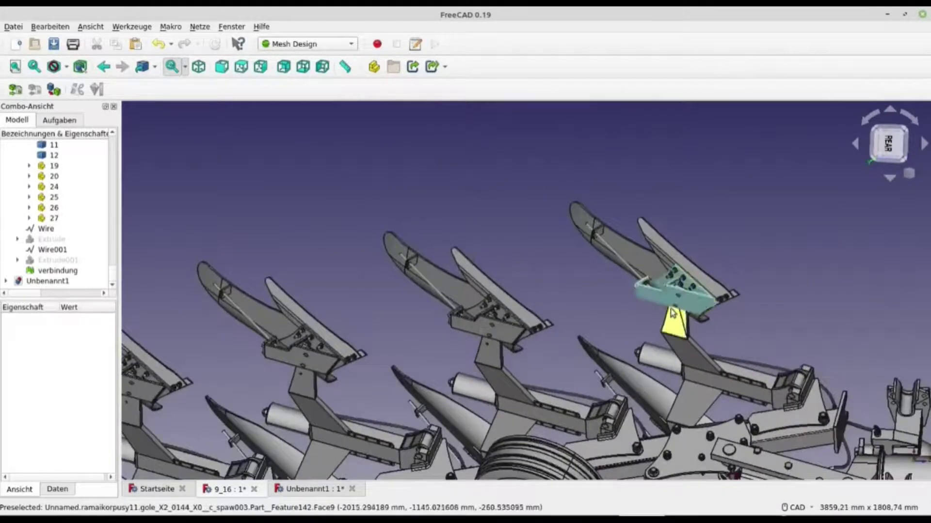
scroll(601, 306, "up", 3)
scroll(573, 312, "up", 2)
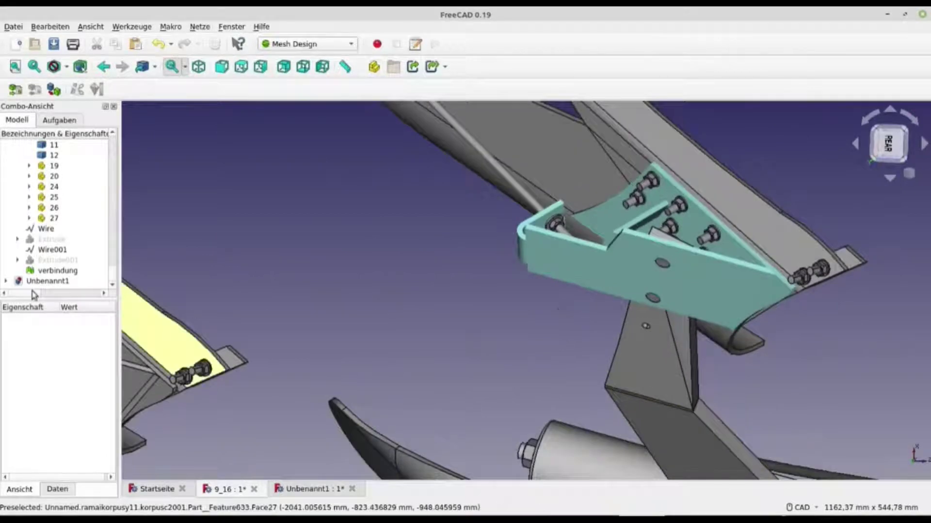
left_click(44, 273)
key("space")
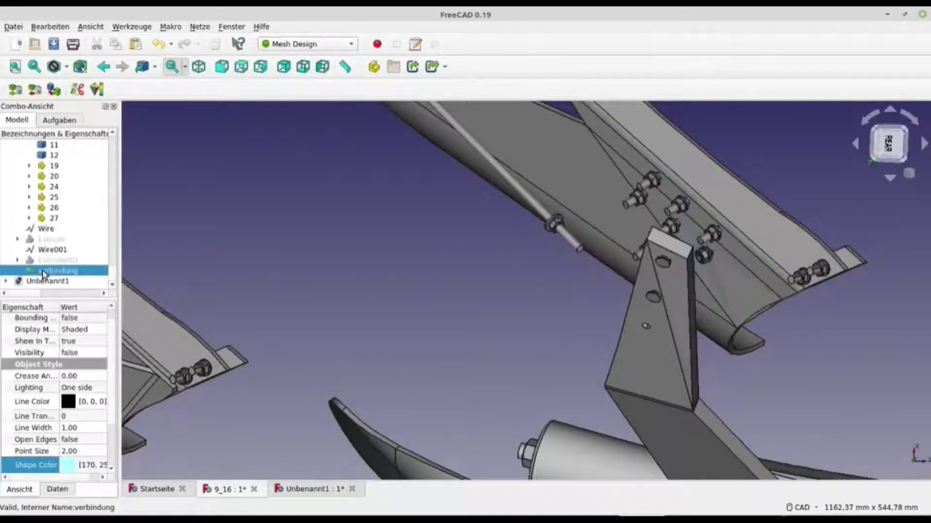
Step: Switch to the Draft workbench and set the working plane to the plate face
left_click(353, 47)
left_click(334, 56)
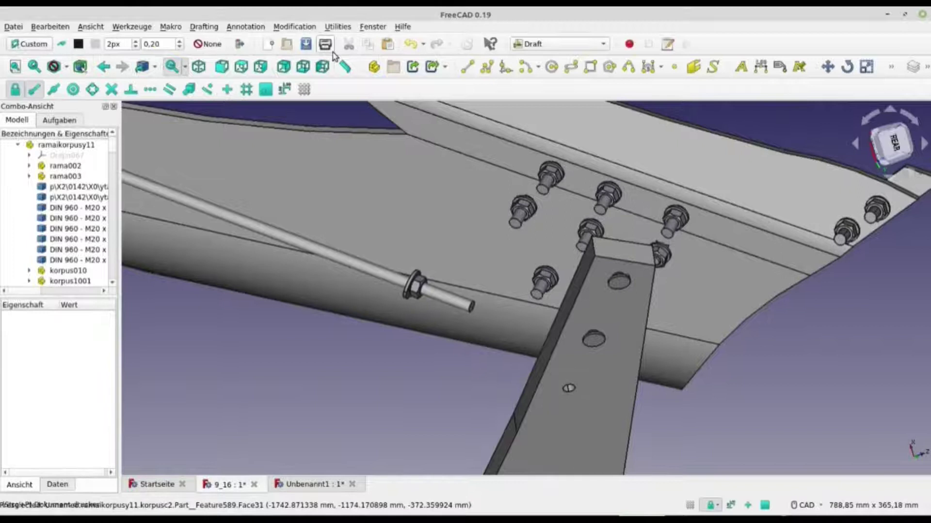
left_click(703, 297)
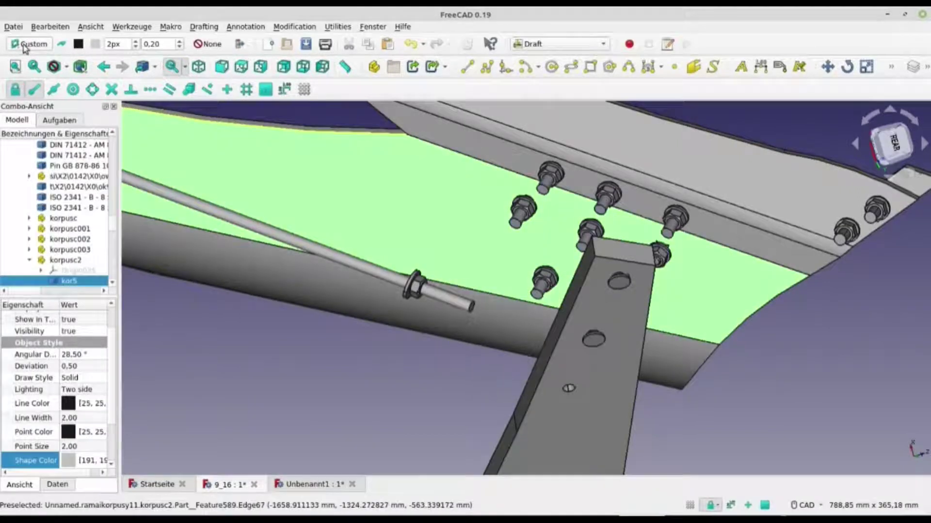
left_click(25, 48)
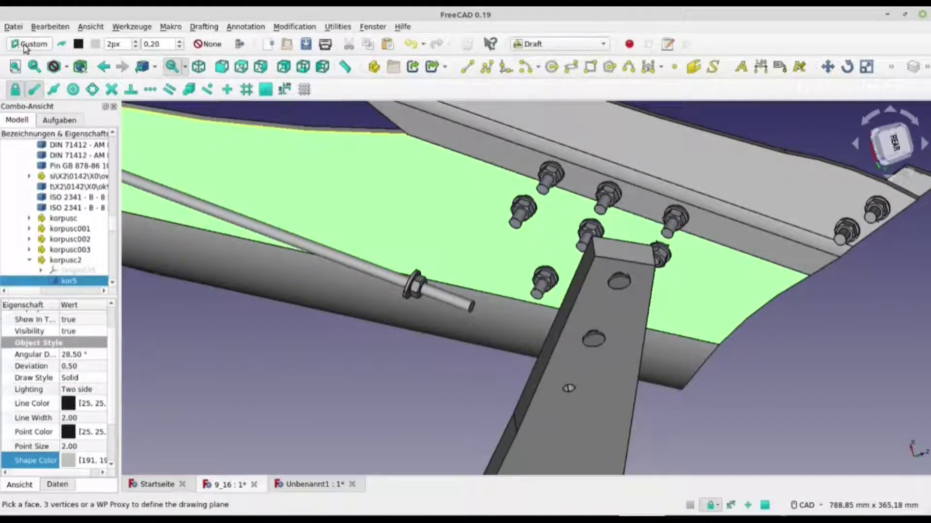
Step: Draw a closed Draft wire through the plate's upper vertex, lower edge vertex and rod-side corner
left_click(486, 70)
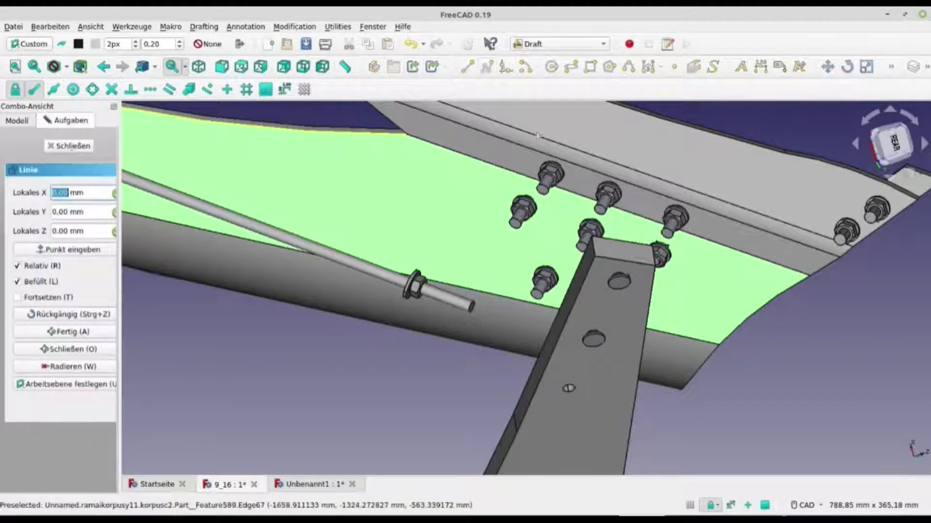
left_click(778, 264)
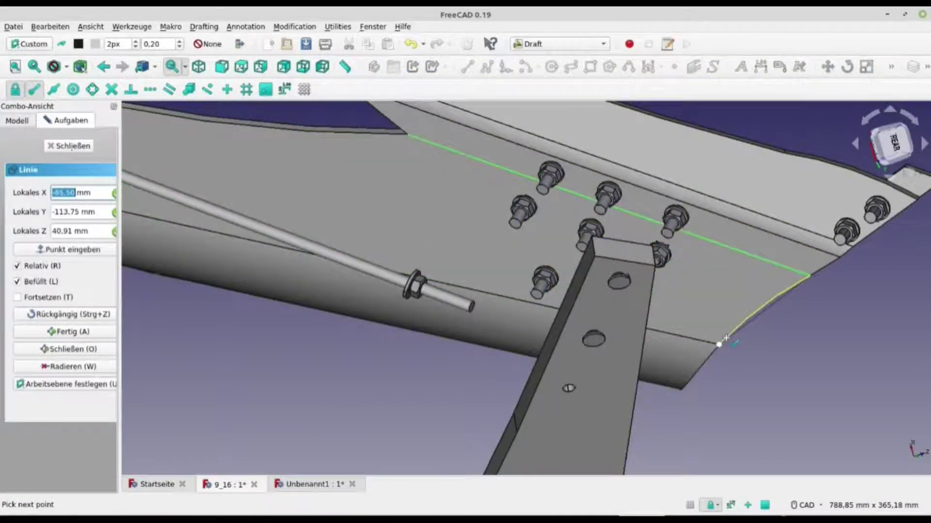
left_click(727, 342)
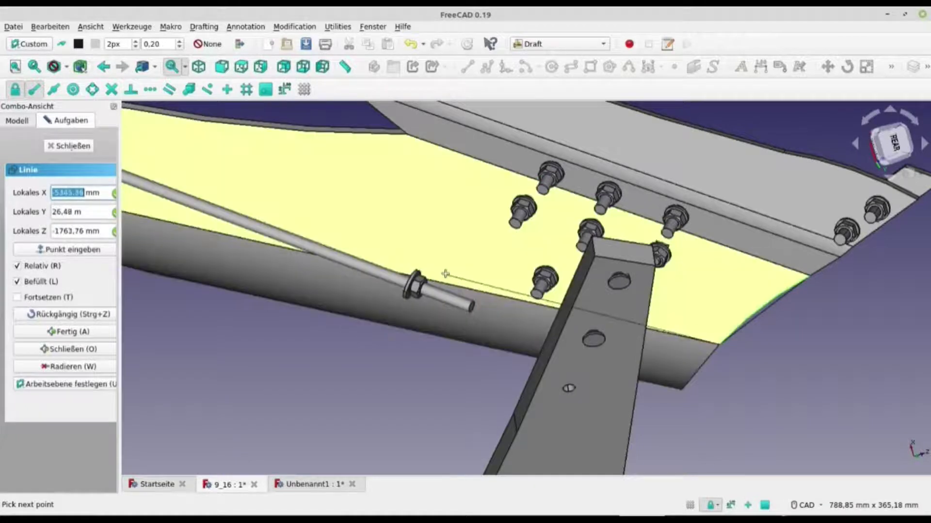
left_click(432, 147)
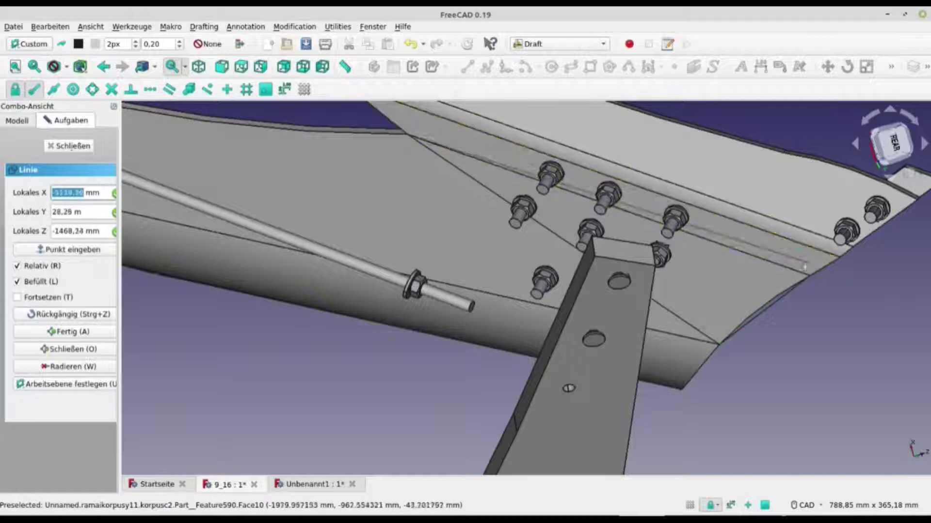
left_click(801, 278)
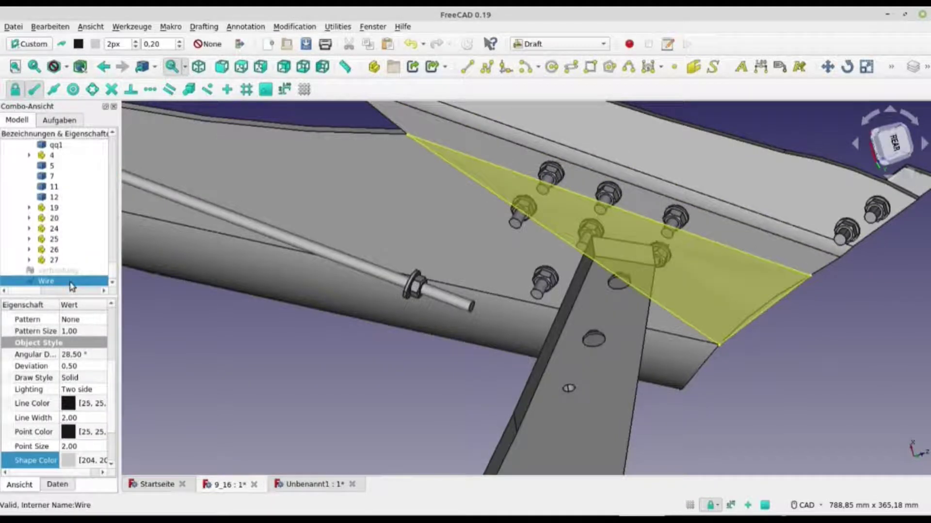
left_click(559, 46)
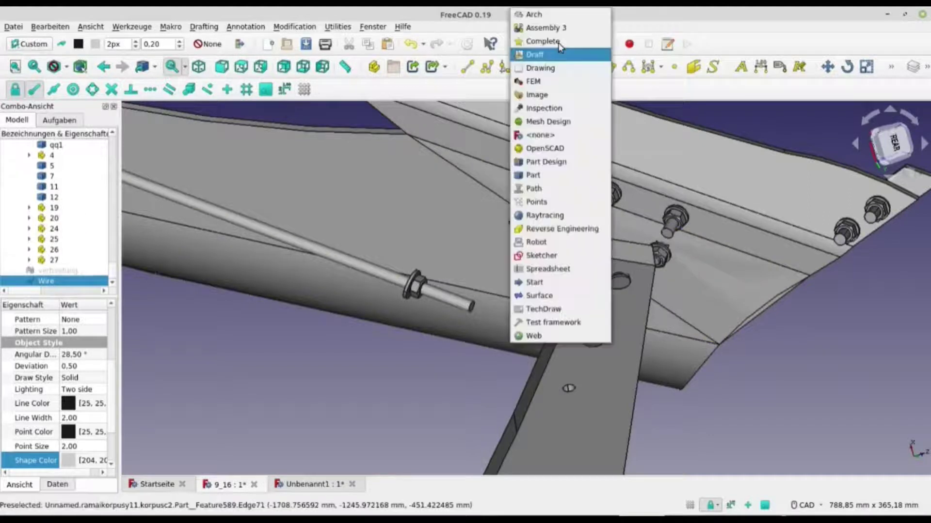
Step: In Sketcher, attach an empty Sketch to the Wire in FlatFace mode, then edit Map Reversed
left_click(552, 255)
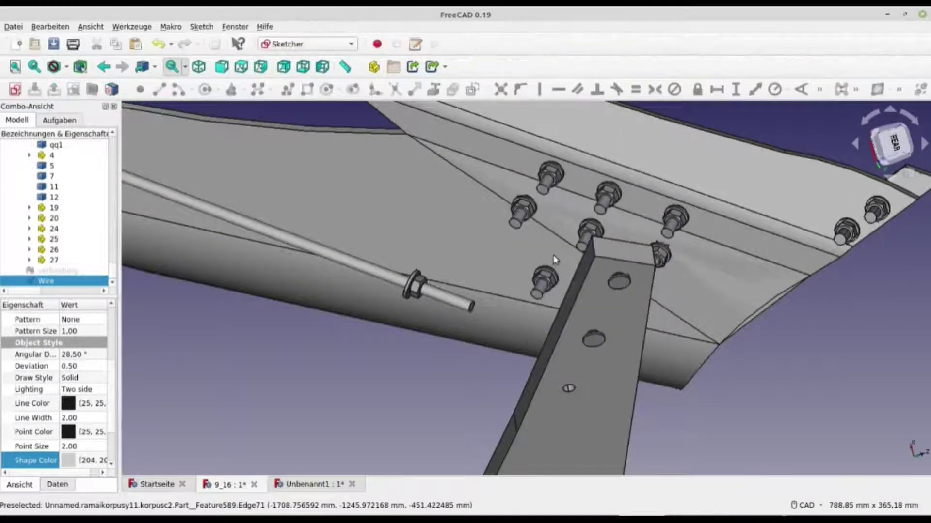
left_click(53, 285)
left_click(16, 90)
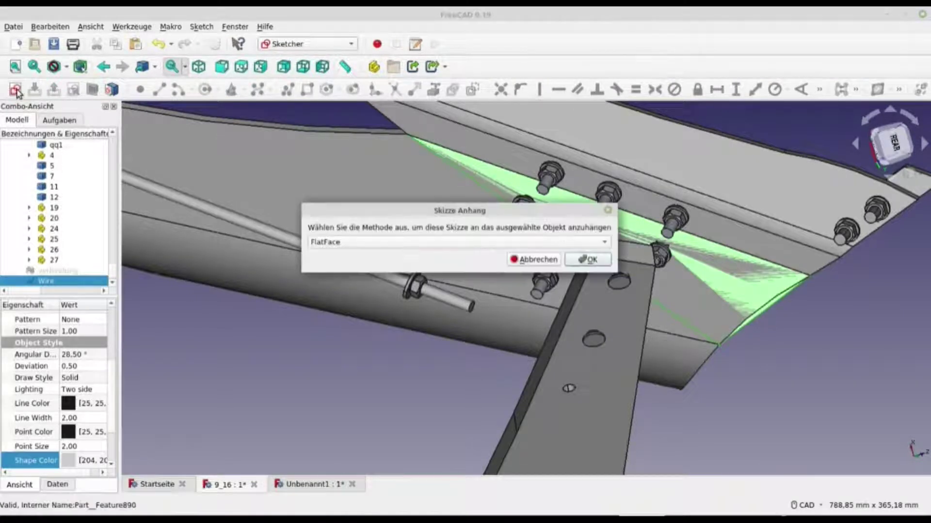
left_click(581, 267)
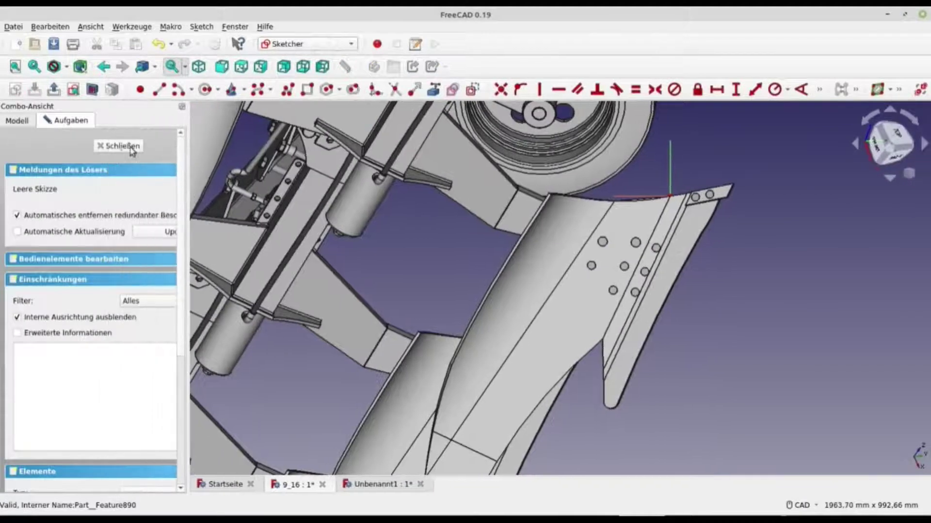
left_click(132, 151)
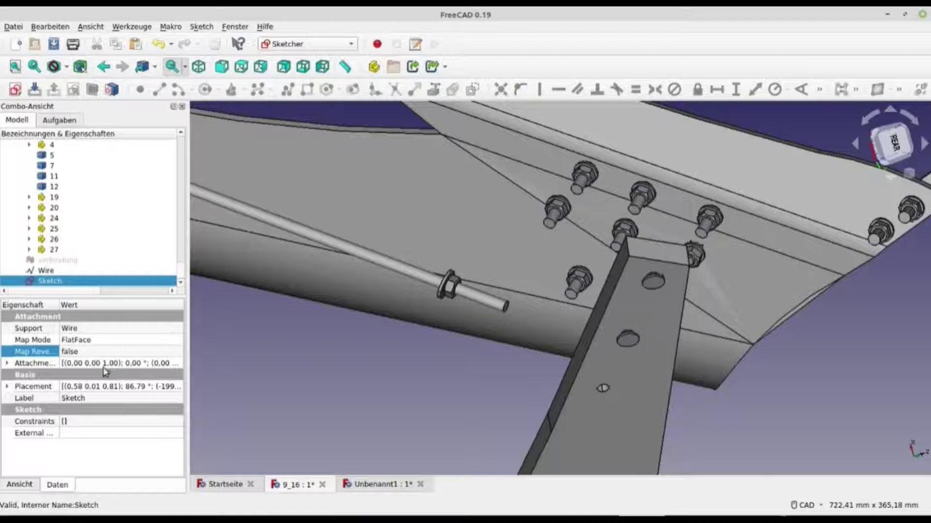
left_click(171, 354)
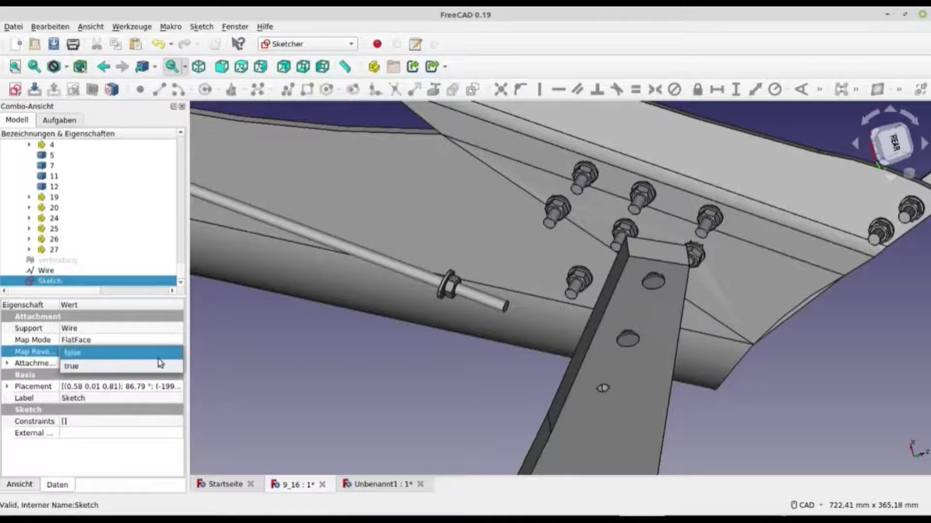
Step: Open the Sketch for editing and bring the Wire edge in as external geometry
left_click(118, 257)
double_click(58, 281)
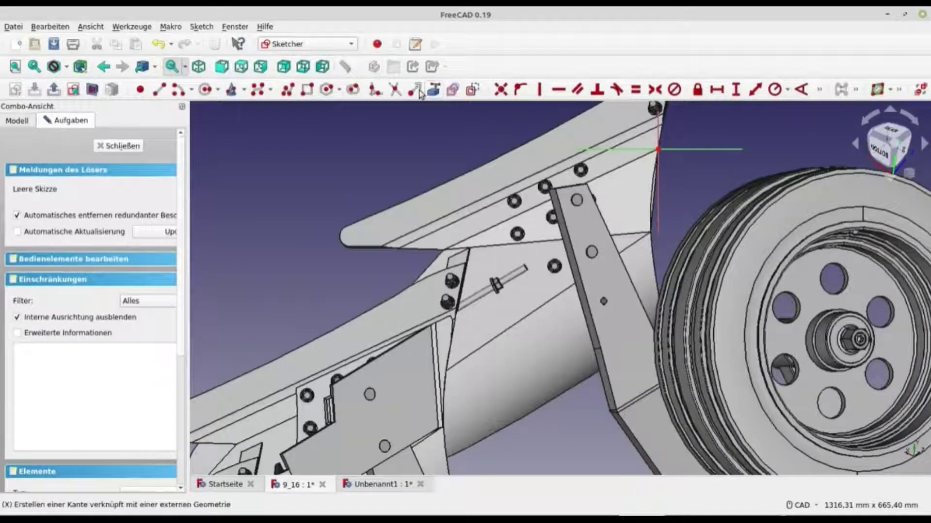
left_click(285, 90)
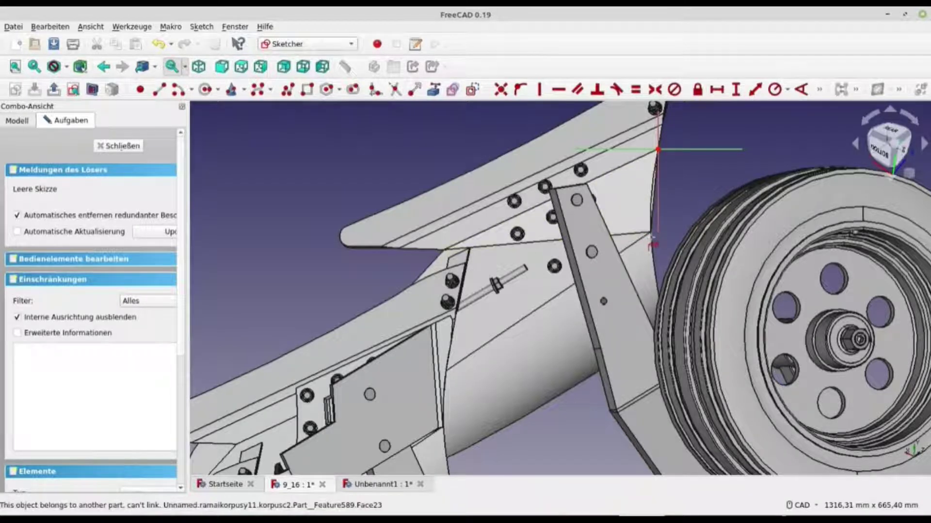
scroll(456, 250, "up", 4)
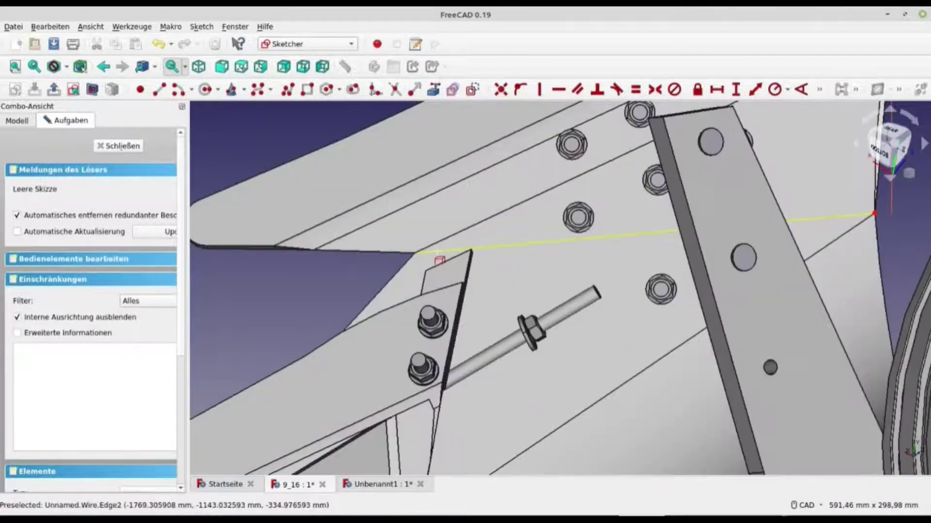
left_click(439, 253)
scroll(540, 276, "down", 2)
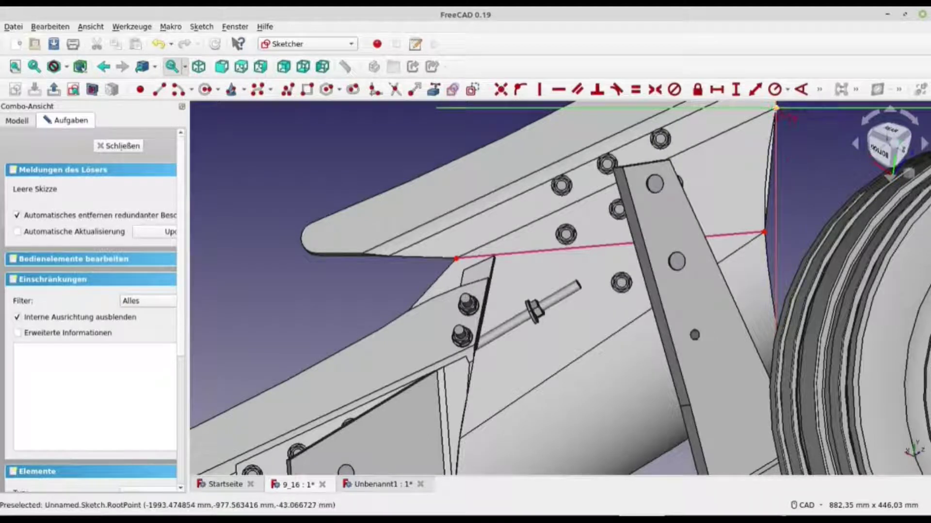
Step: Trace a closed outline through the plate's corner vertices and finish the sketch
left_click(776, 109)
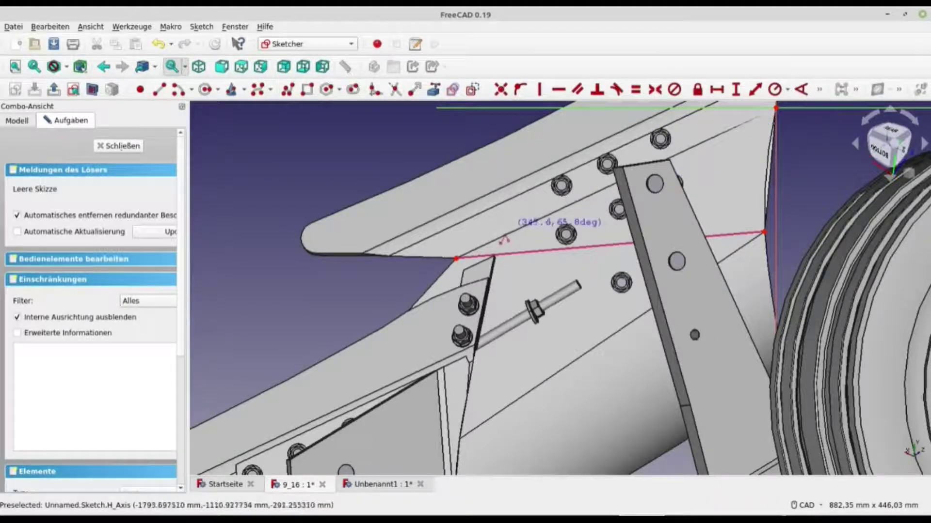
left_click(458, 261)
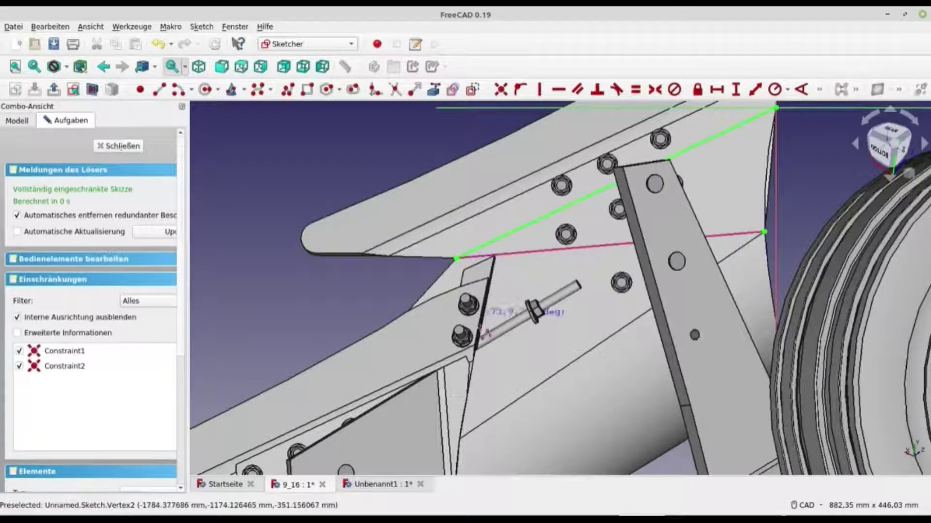
left_click(491, 418)
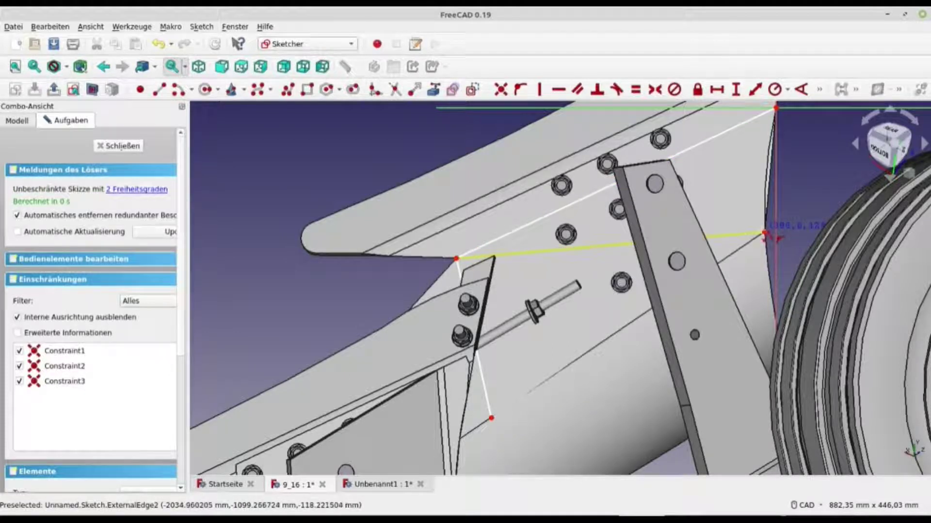
left_click(764, 232)
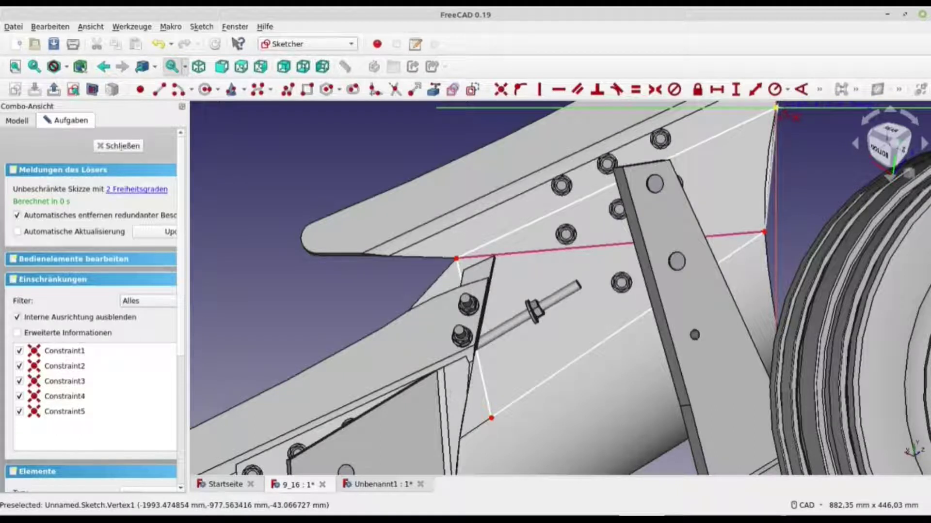
left_click(776, 111)
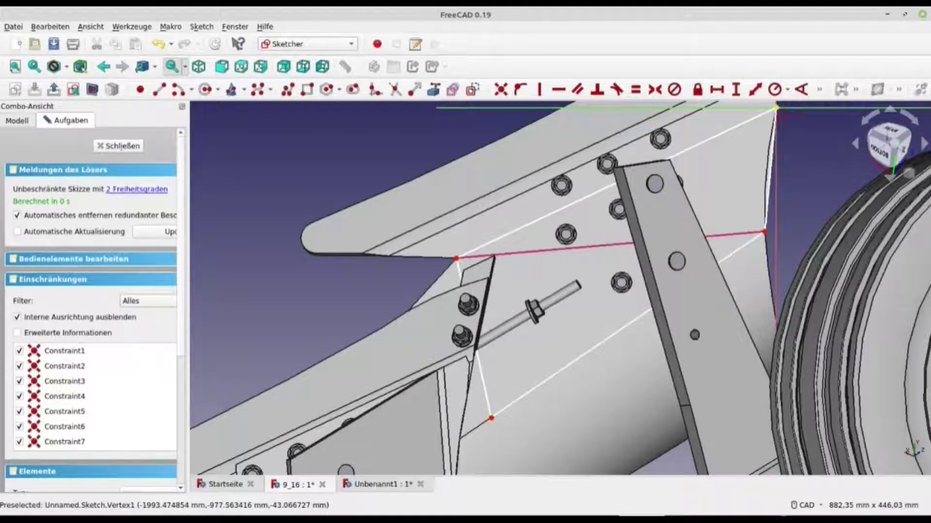
scroll(601, 428, "down", 2)
left_click(123, 147)
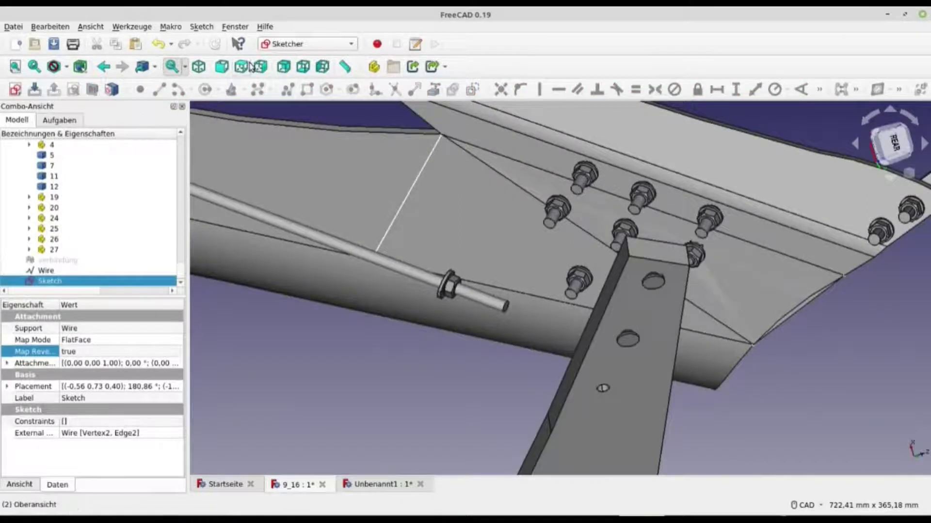
Step: Extrude the traced sketch into a solid plate using the Part workbench
left_click(308, 48)
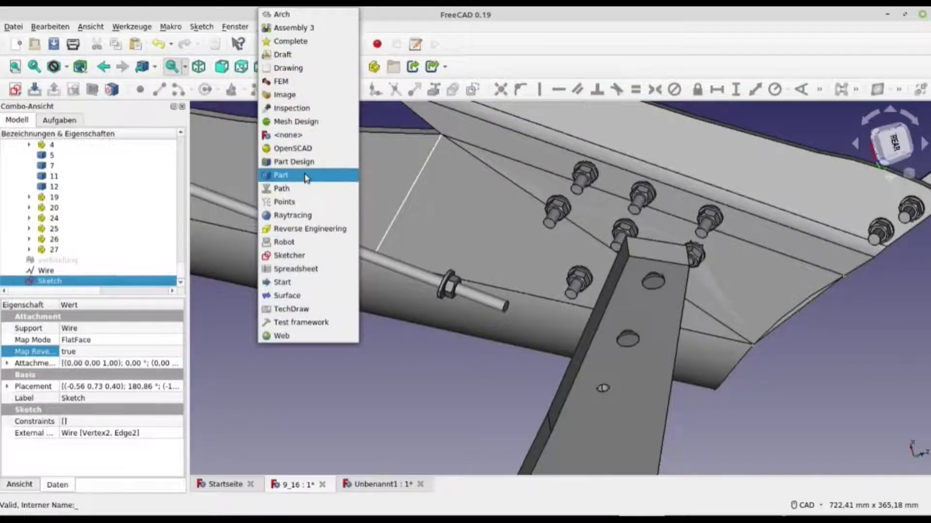
left_click(305, 176)
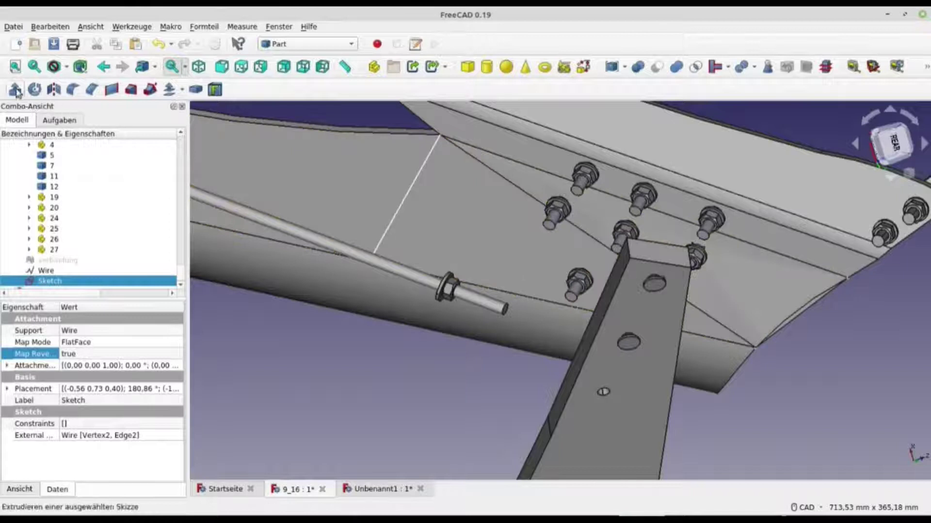
left_click(16, 90)
left_click(187, 146)
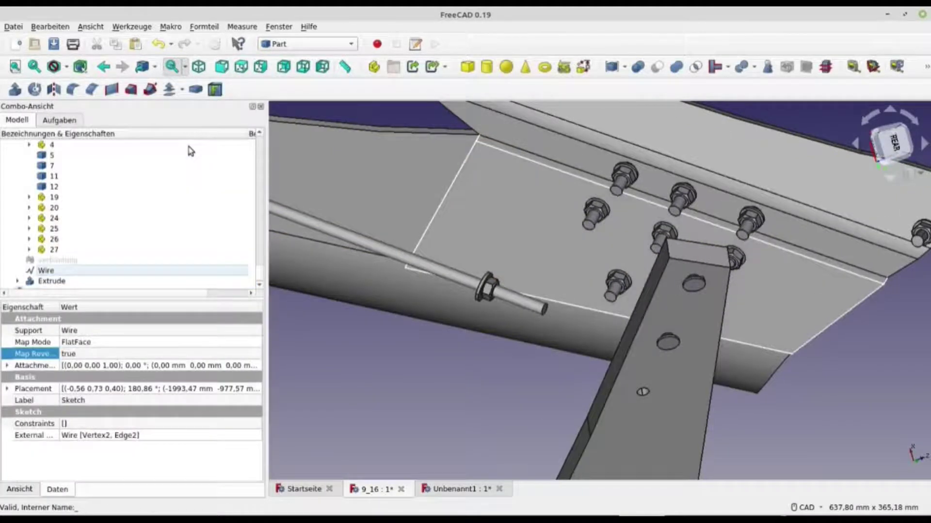
Step: Select the angled strut face and set it as the Draft working plane
mouse_move(479, 190)
middle_mouse_down()
mouse_move(428, 190)
mouse_move(684, 260)
middle_mouse_up()
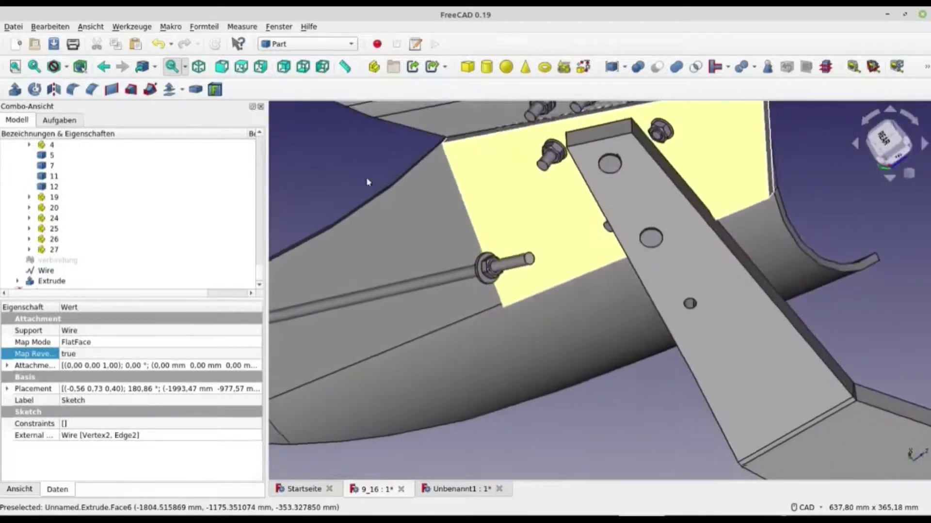
left_click(684, 260)
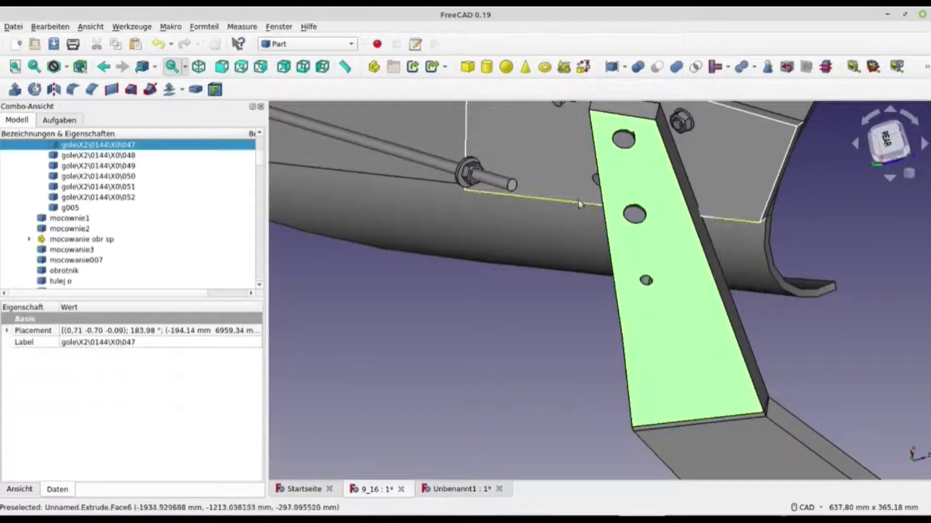
left_click(301, 45)
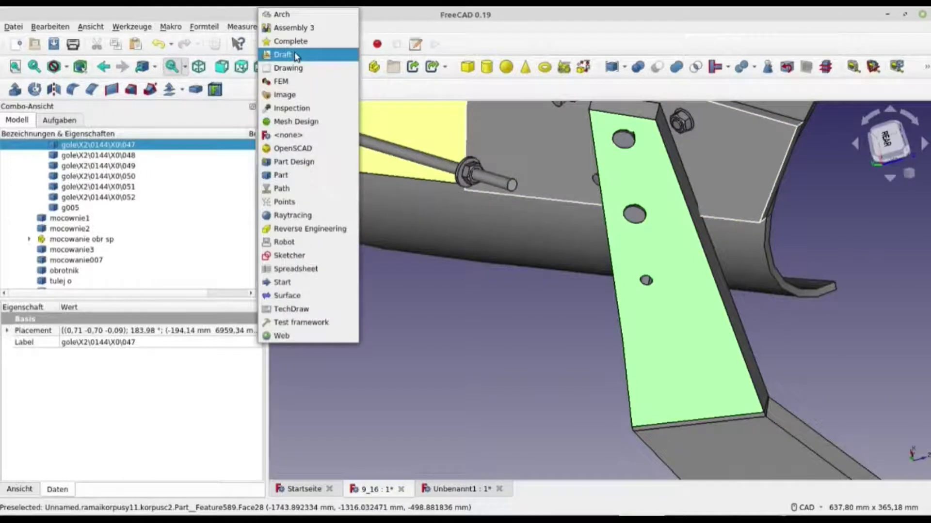
left_click(296, 57)
left_click(33, 45)
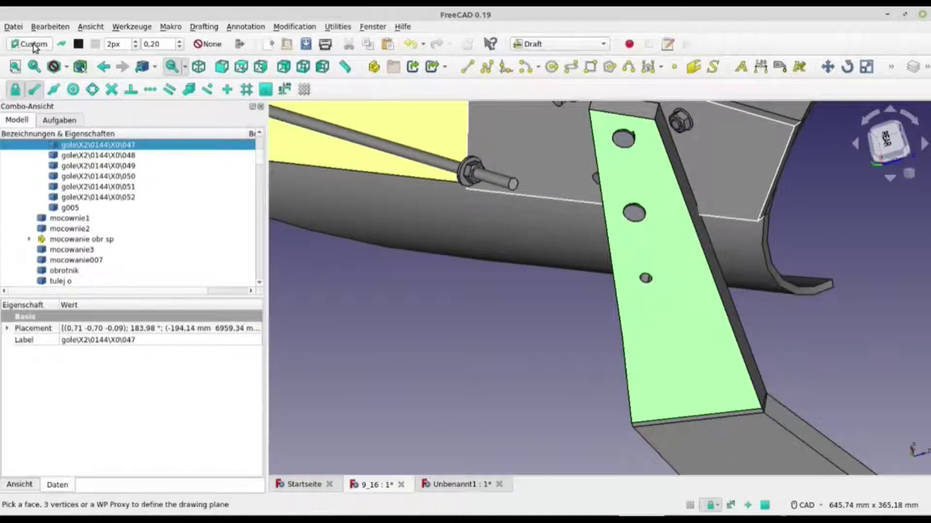
Step: Draw a closed triangular wire through the strut's top, bottom and top-left corners
left_click(485, 68)
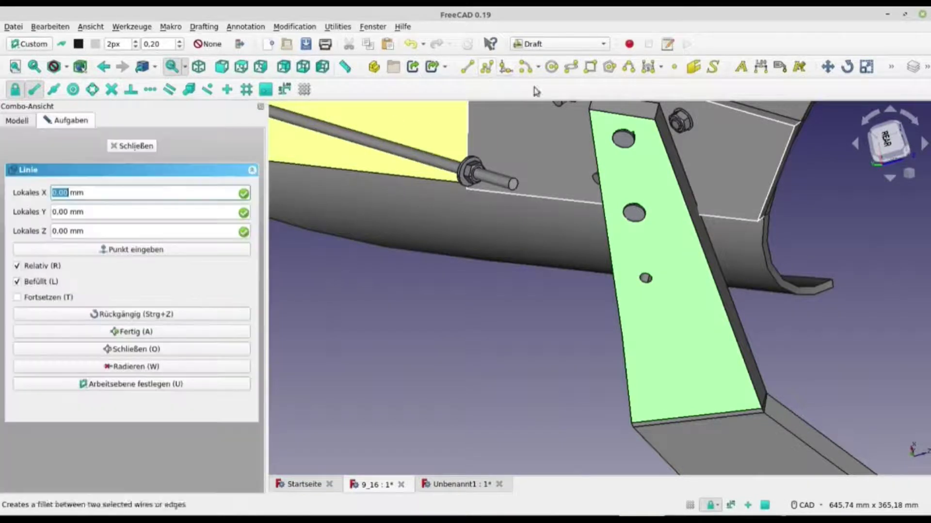
left_click(639, 119)
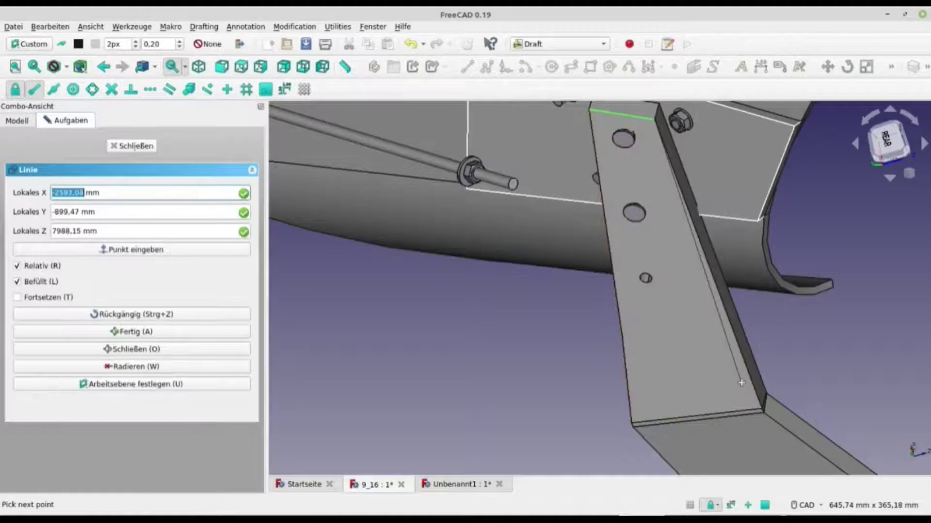
left_click(759, 406)
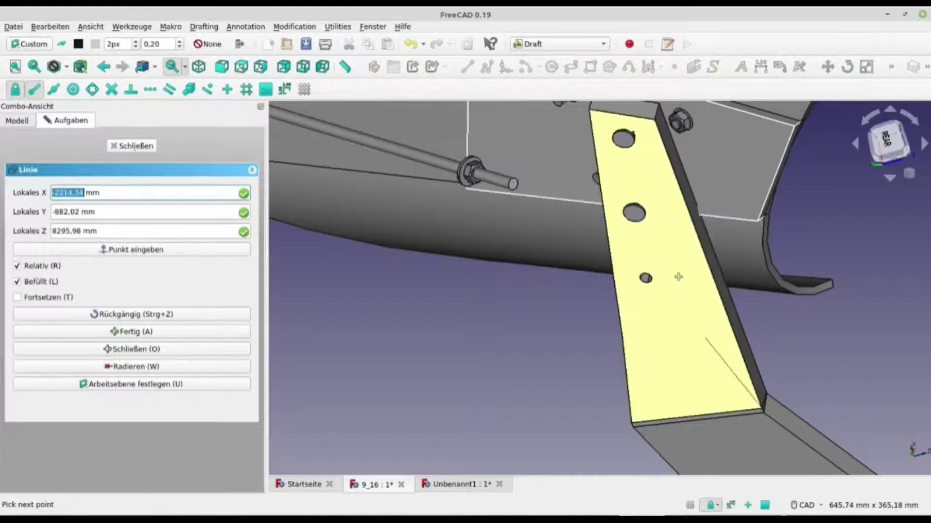
left_click(590, 110)
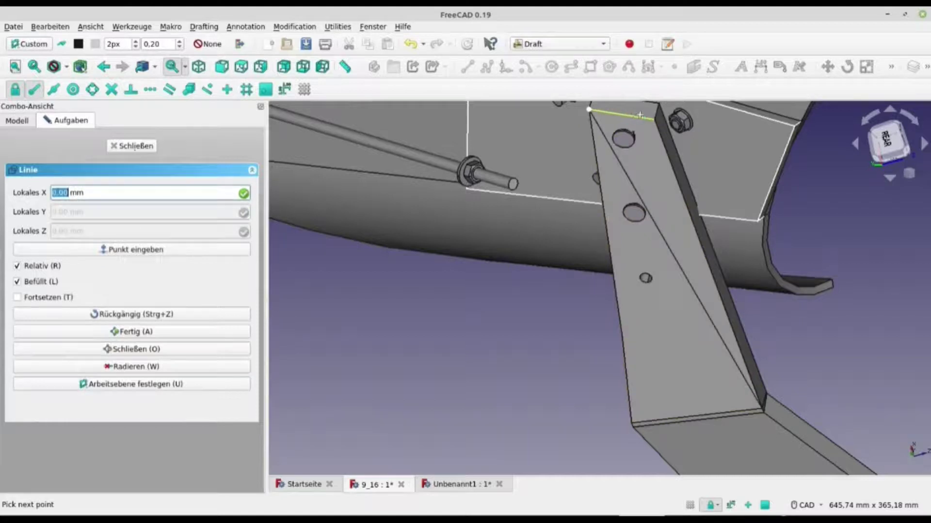
key("o")
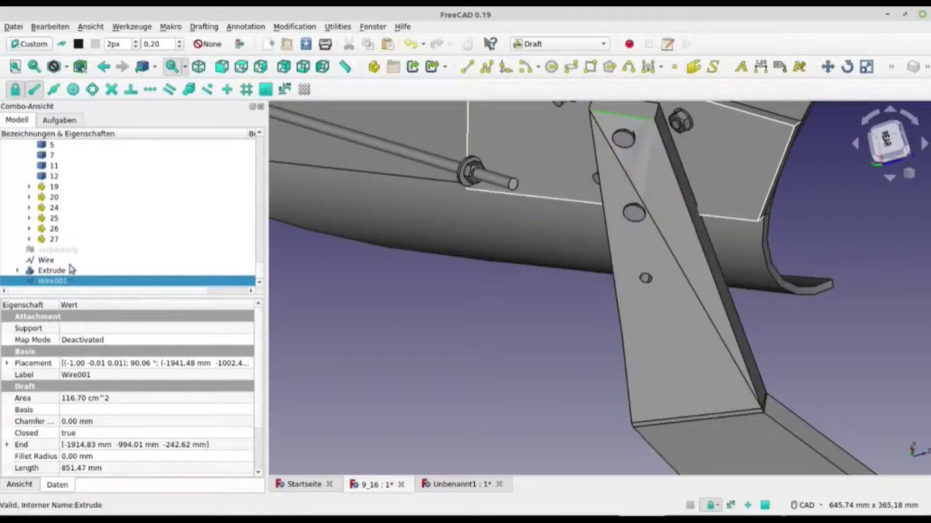
Step: In Sketcher, create Sketch001 attached to Wire001 in FlatFace mode
left_click(557, 44)
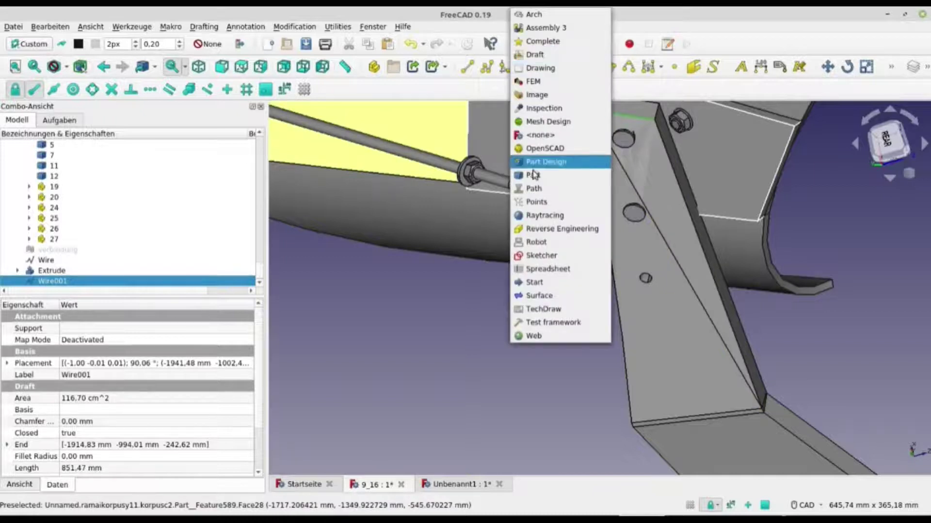
left_click(541, 255)
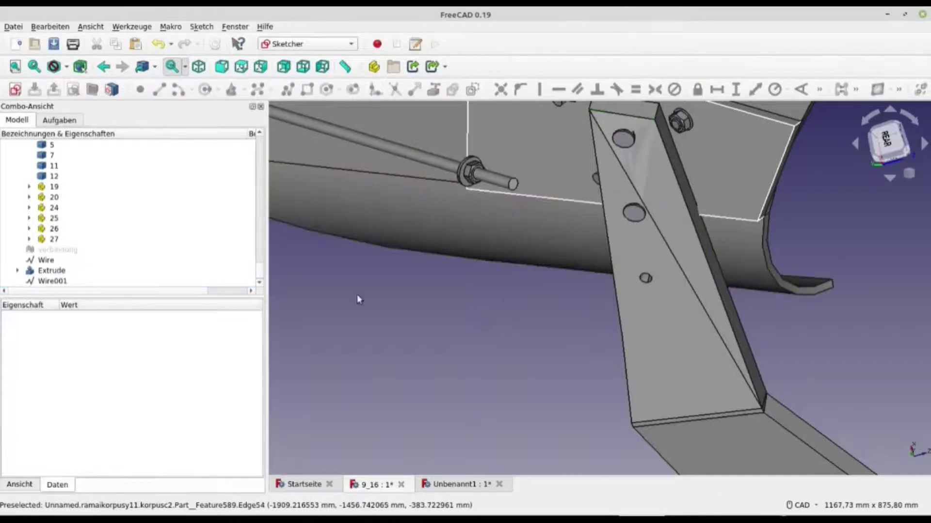
left_click(53, 281)
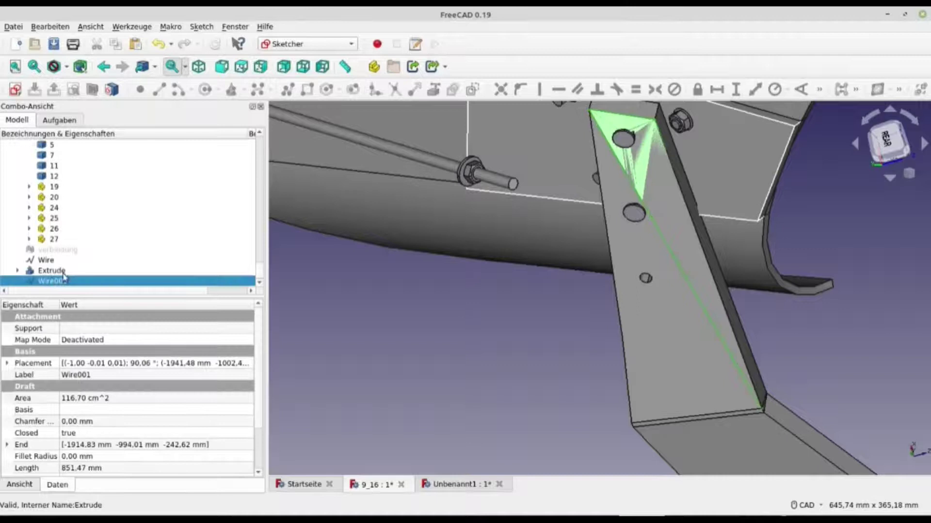
left_click(17, 91)
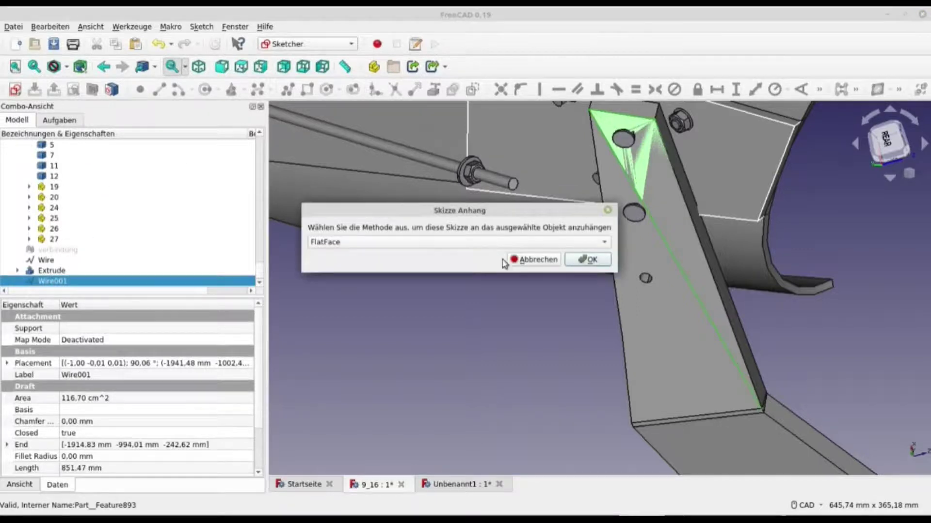
left_click(600, 262)
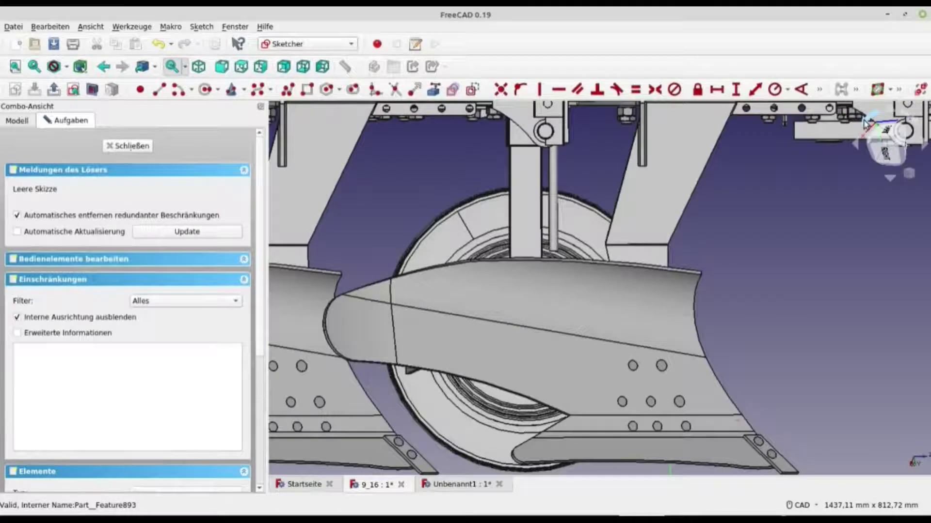
left_click(135, 148)
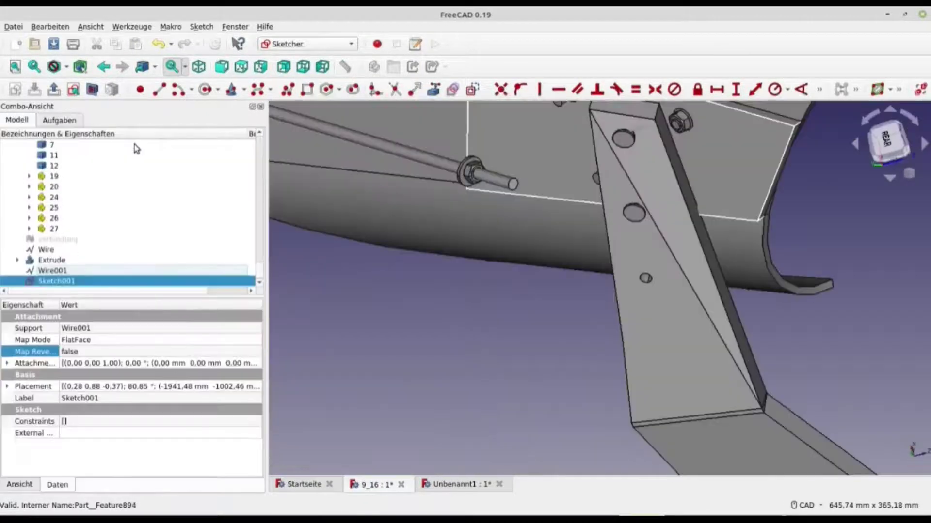
Step: Set Sketch001's Map Reversed to true and select the existing Extrude
left_click(108, 353)
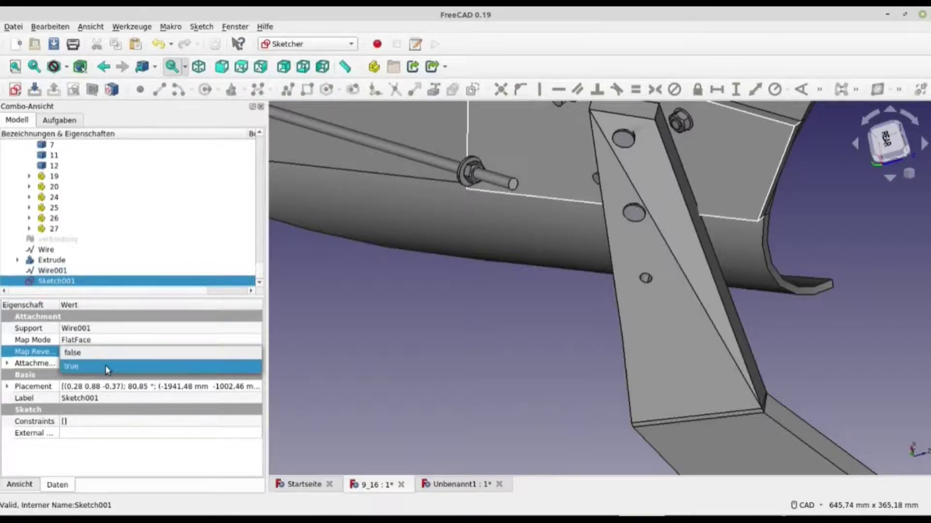
left_click(106, 365)
left_click(131, 261)
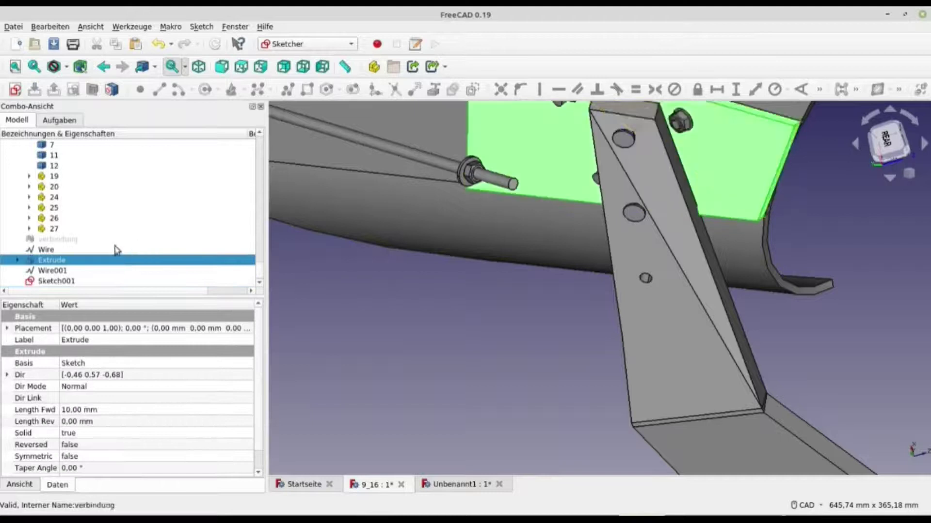
Step: Open Sketch001 for editing and zoom and pan to the gusset plate beside the wheel
double_click(68, 282)
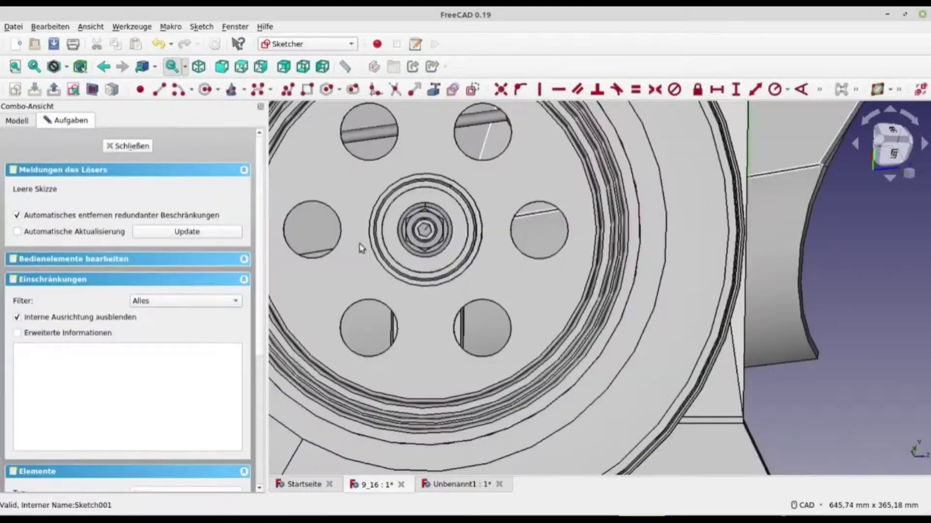
scroll(696, 209, "down", 3)
scroll(820, 174, "down", 2)
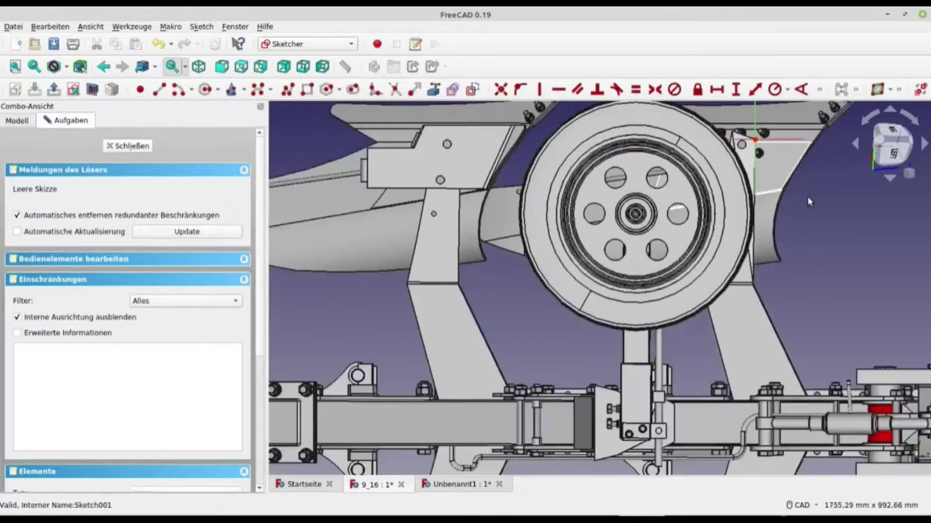
middle_click_drag(807, 197, 769, 286)
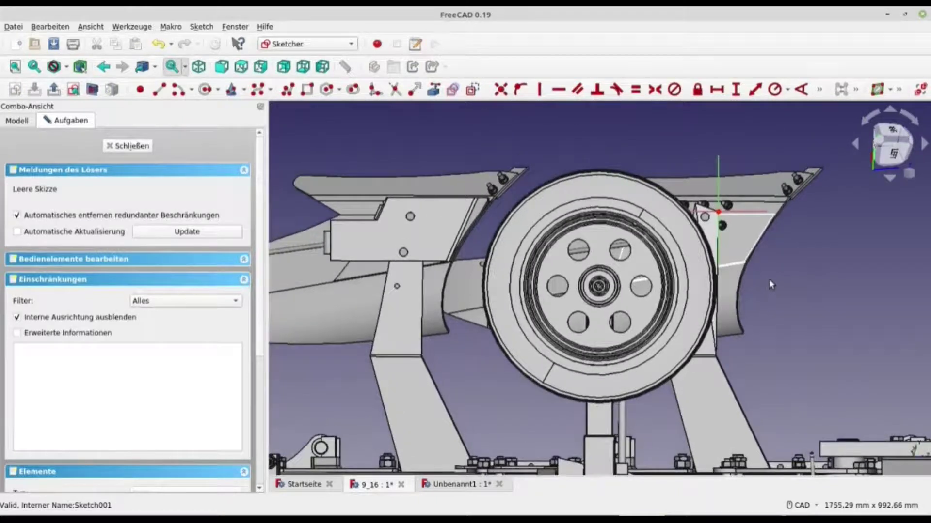
scroll(746, 252, "up", 3)
scroll(729, 242, "up", 1)
scroll(729, 242, "up", 1)
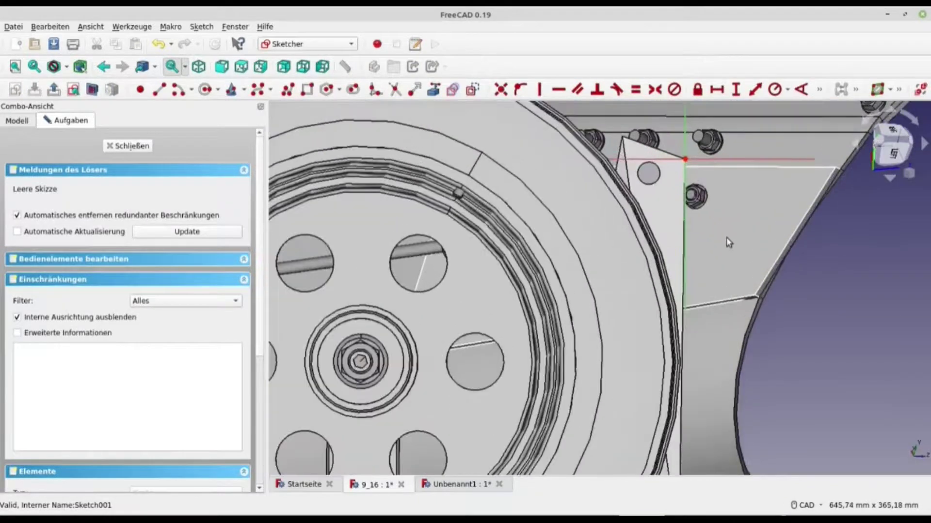
scroll(728, 242, "up", 1)
middle_click_drag(729, 243, 615, 272)
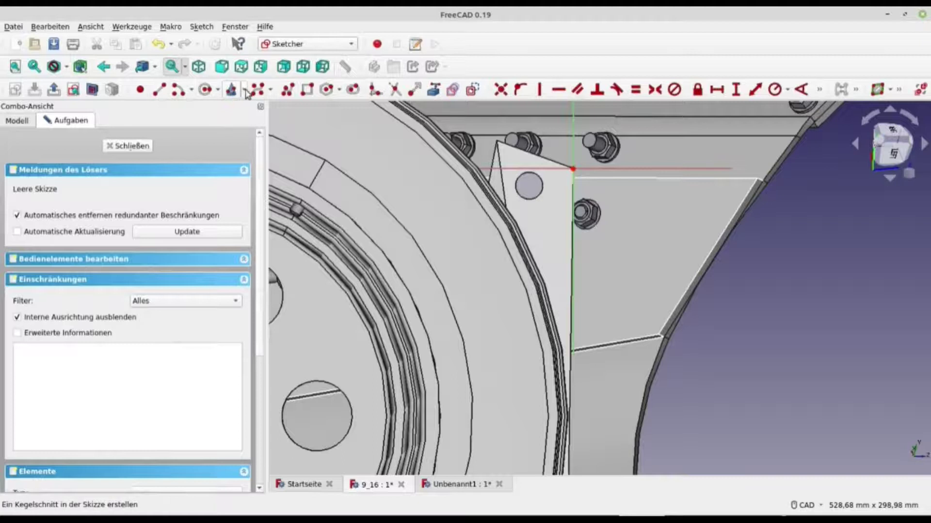
Step: Start a polyline in Sketch001 with its first line along the plate's top edge
left_click(286, 91)
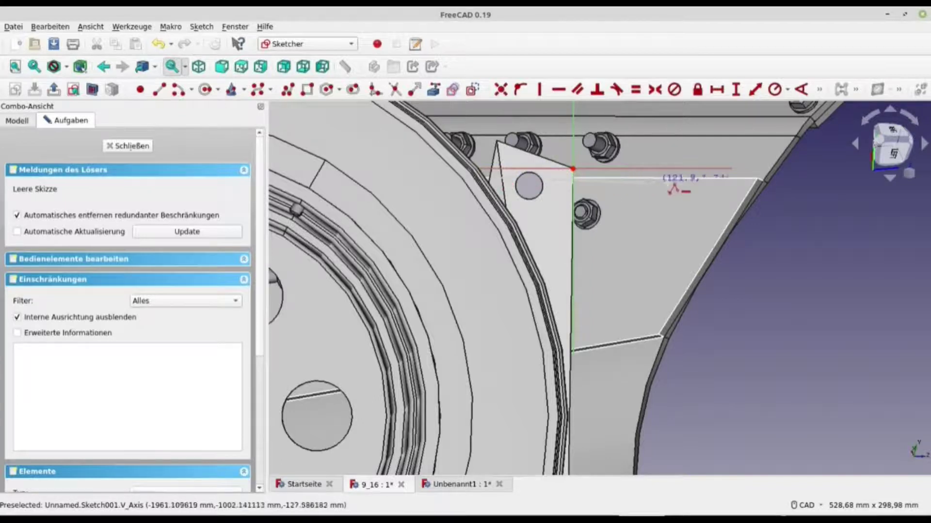
scroll(698, 187, "up", 3)
scroll(705, 196, "up", 3)
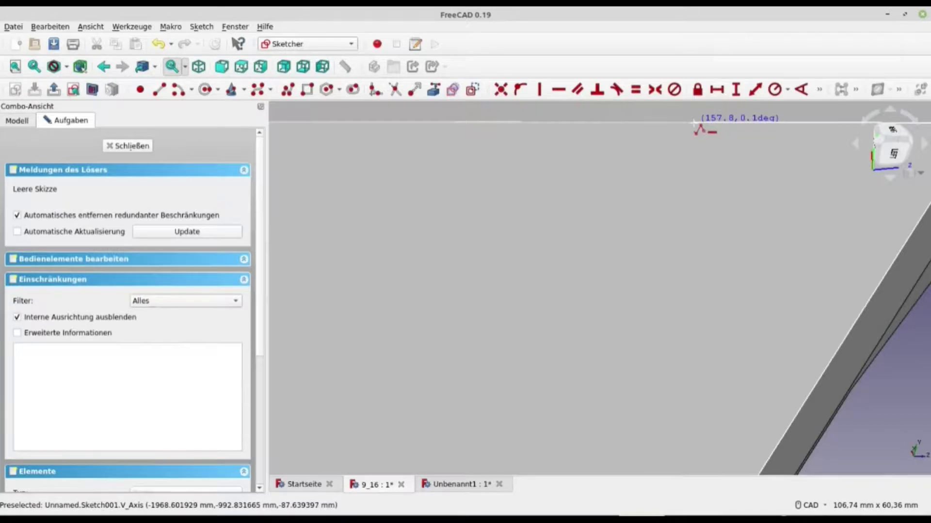
left_click(694, 123)
scroll(697, 146, "down", 3)
scroll(688, 223, "down", 2)
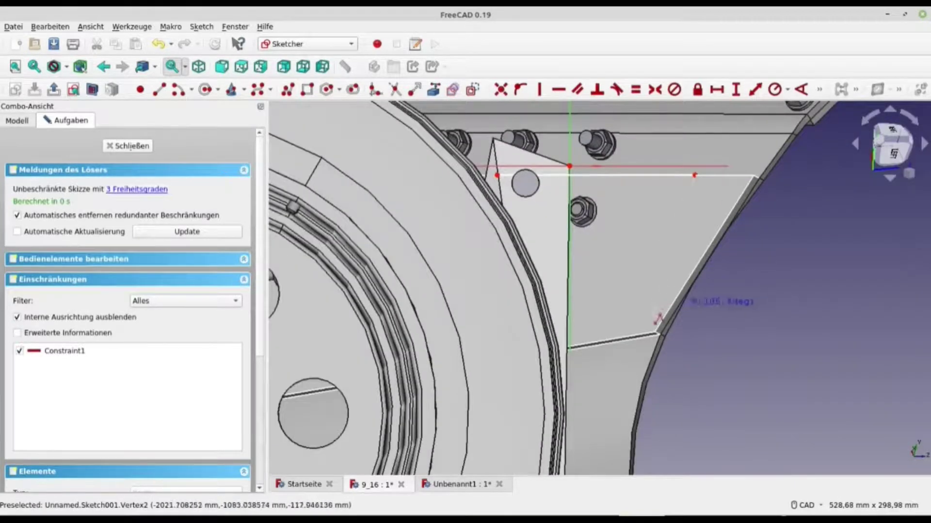
scroll(647, 322, "up", 1)
scroll(647, 323, "down", 1)
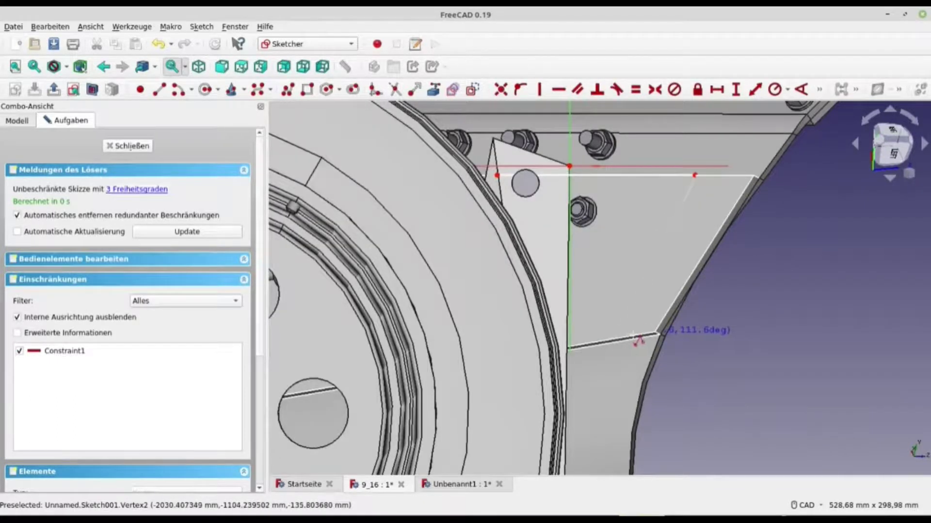
scroll(632, 334, "up", 3)
scroll(632, 335, "up", 2)
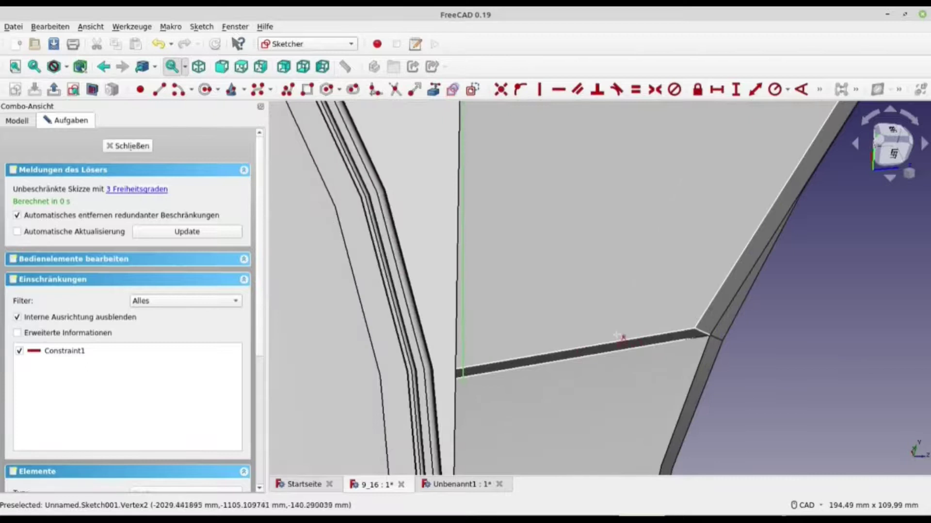
scroll(611, 338, "up", 3)
scroll(606, 342, "up", 1)
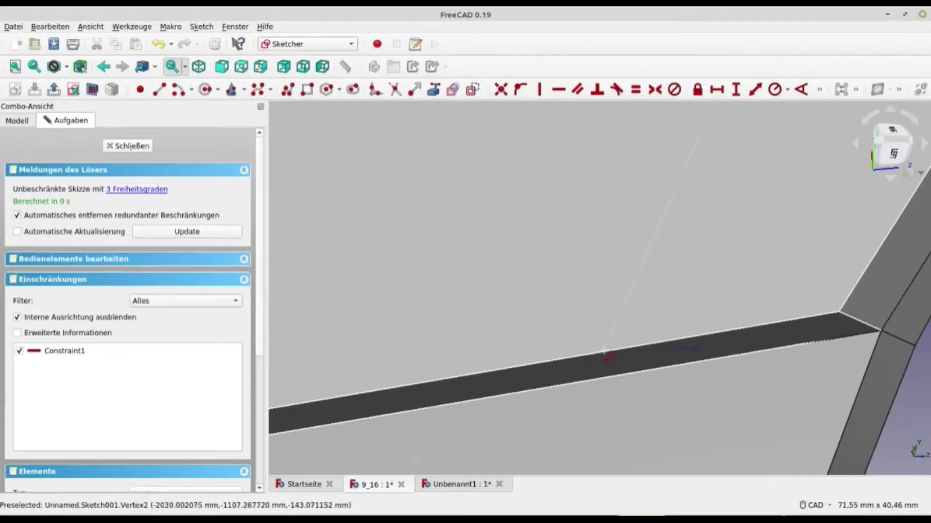
Step: Continue the outline through the lower corner, vertical axis and upper-left corner, then close the sketch
left_click(603, 350)
scroll(603, 350, "down", 3)
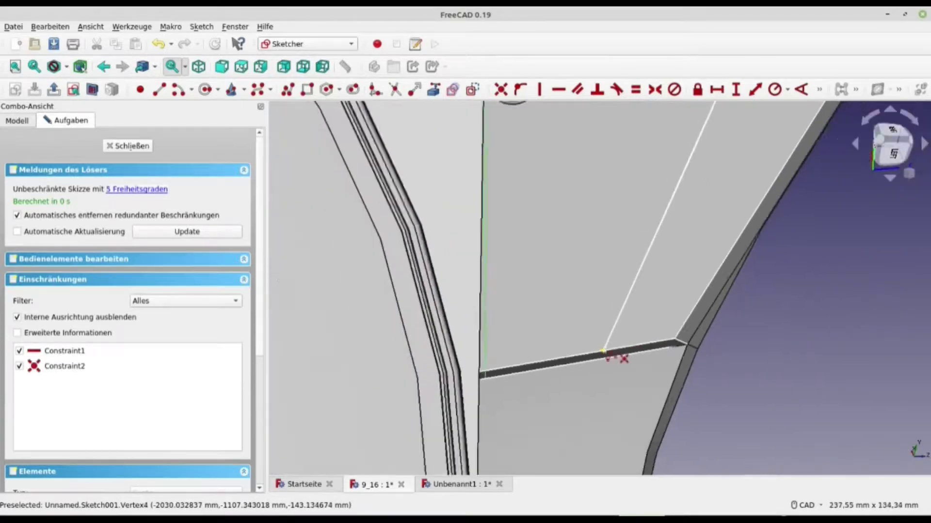
scroll(604, 351, "down", 2)
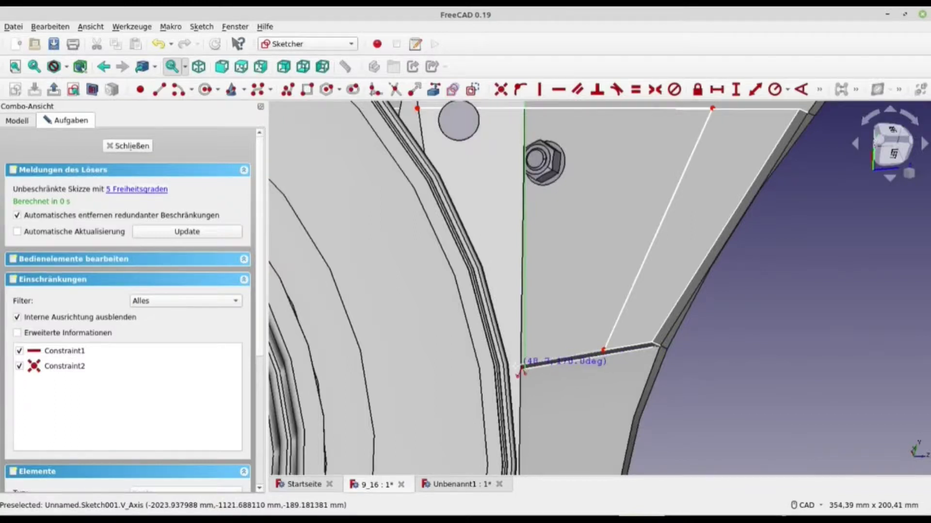
left_click(516, 367)
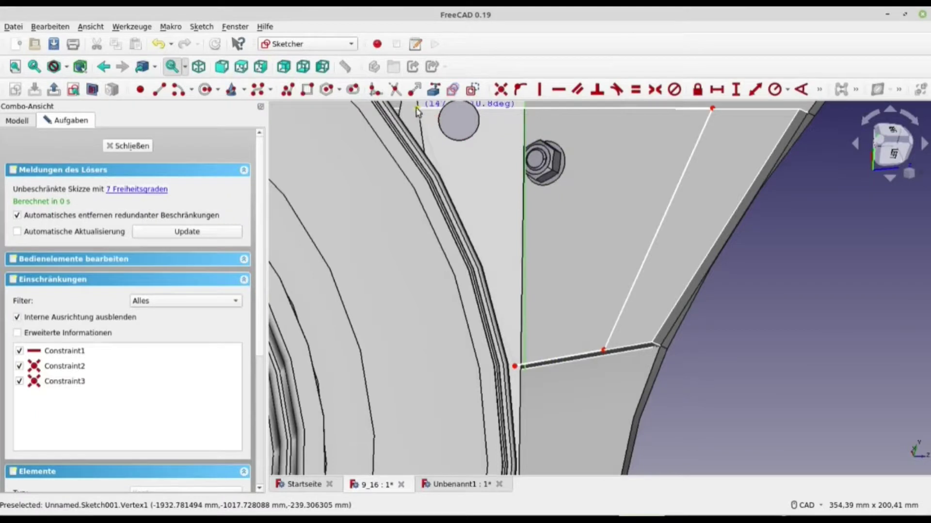
left_click(416, 109)
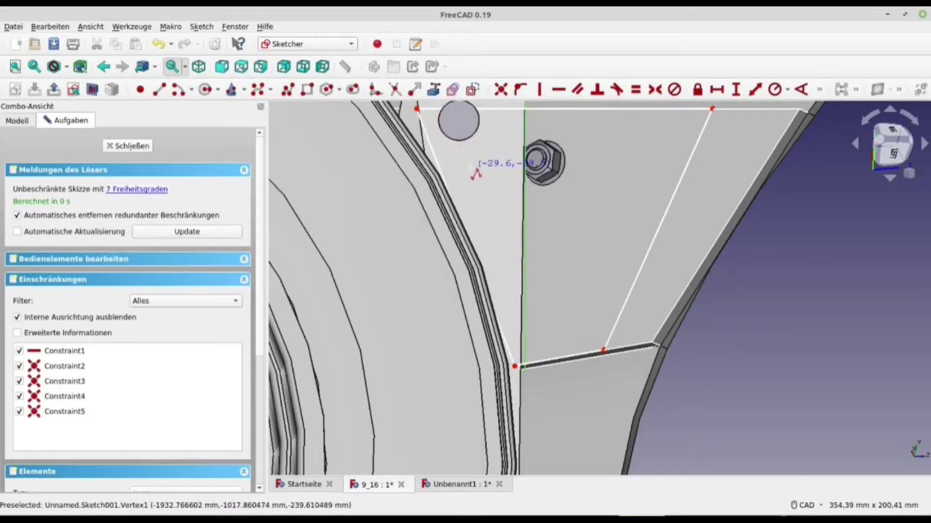
scroll(425, 114, "up", 3)
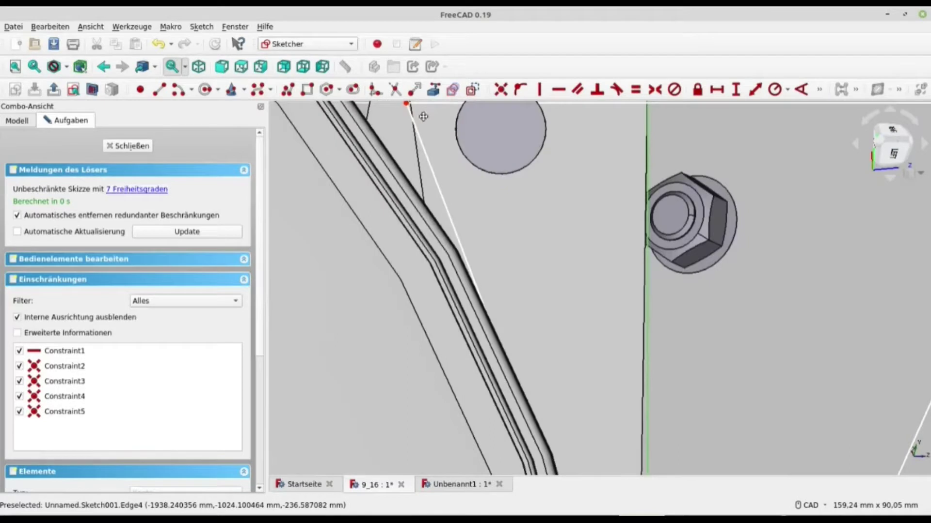
scroll(434, 193, "down", 1)
scroll(439, 198, "up", 3)
scroll(434, 191, "down", 3)
scroll(445, 207, "down", 2)
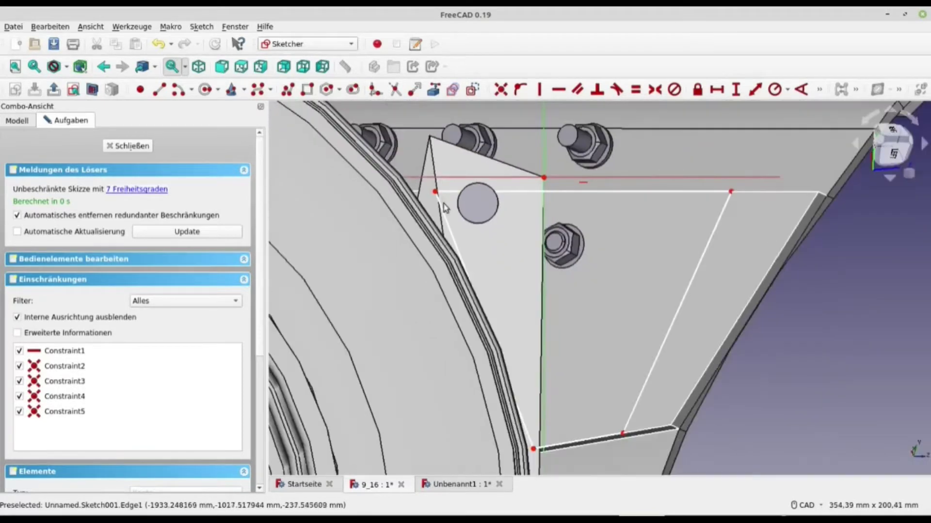
left_click(120, 146)
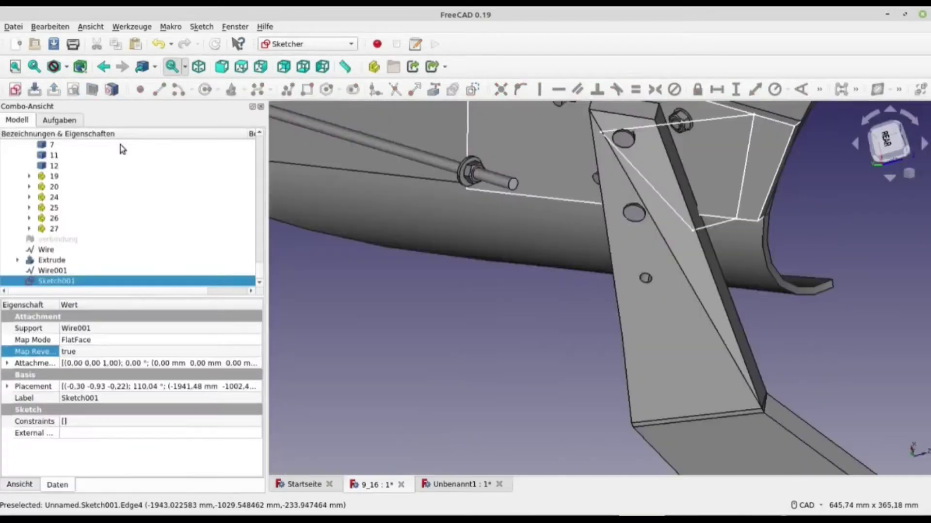
Step: Extrude the Sketch001 outline 10 mm along its normal in the Part workbench
left_click(326, 45)
left_click(282, 179)
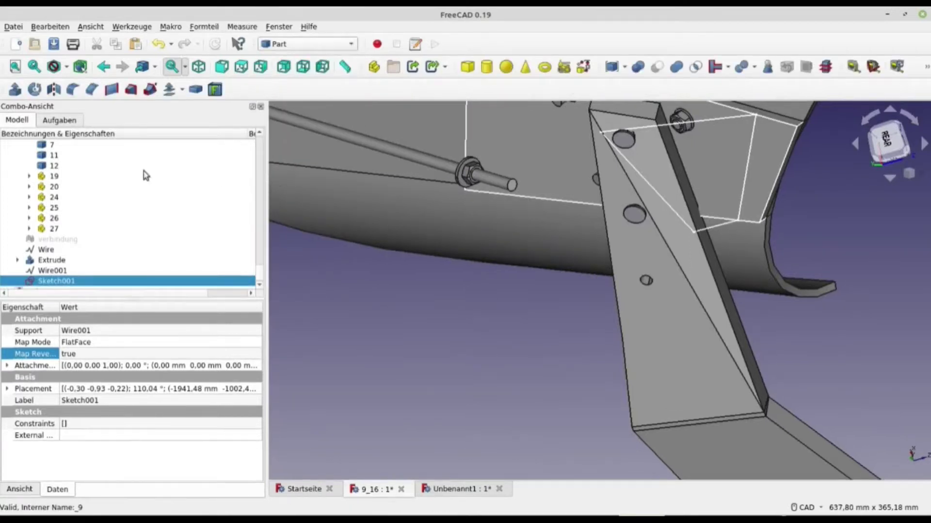
left_click(16, 90)
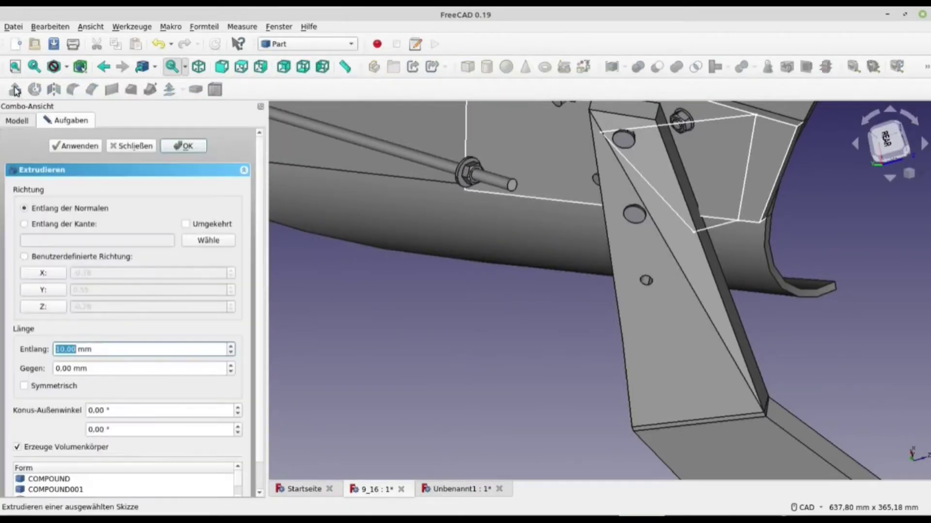
left_click(185, 146)
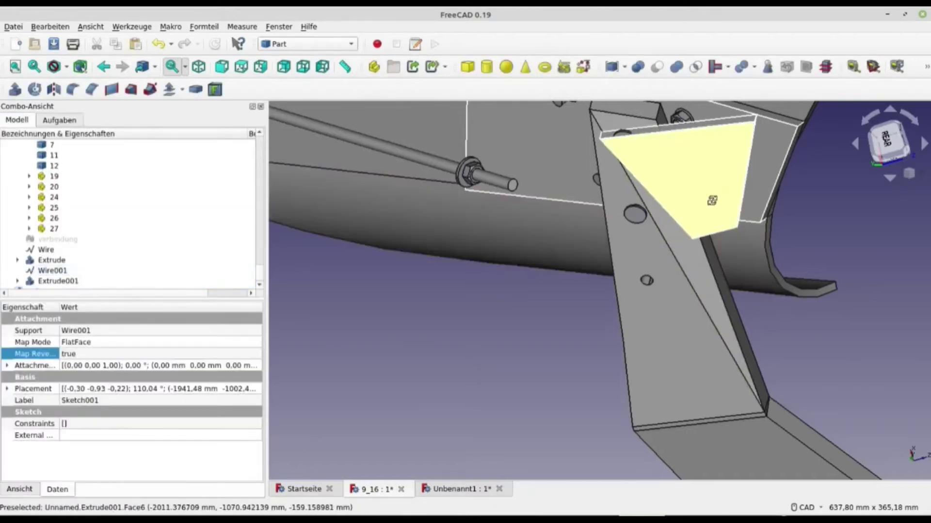